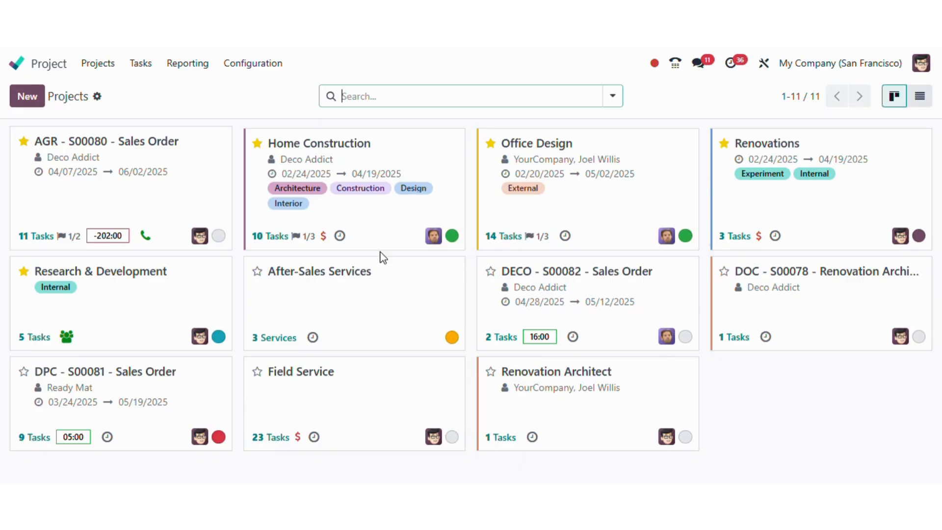
# - Open the Home Construction project and its S00063 - Plumbing Services task
pyautogui.click(357, 233)
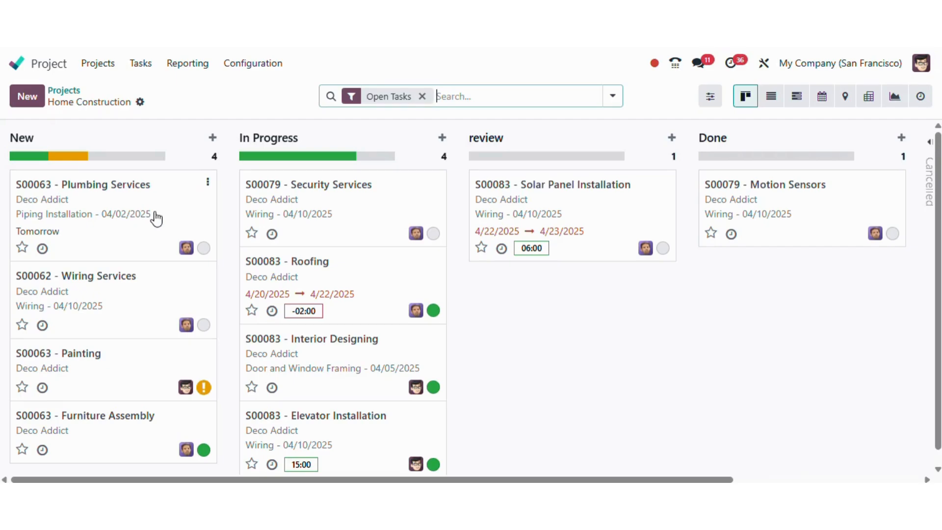
pyautogui.click(182, 210)
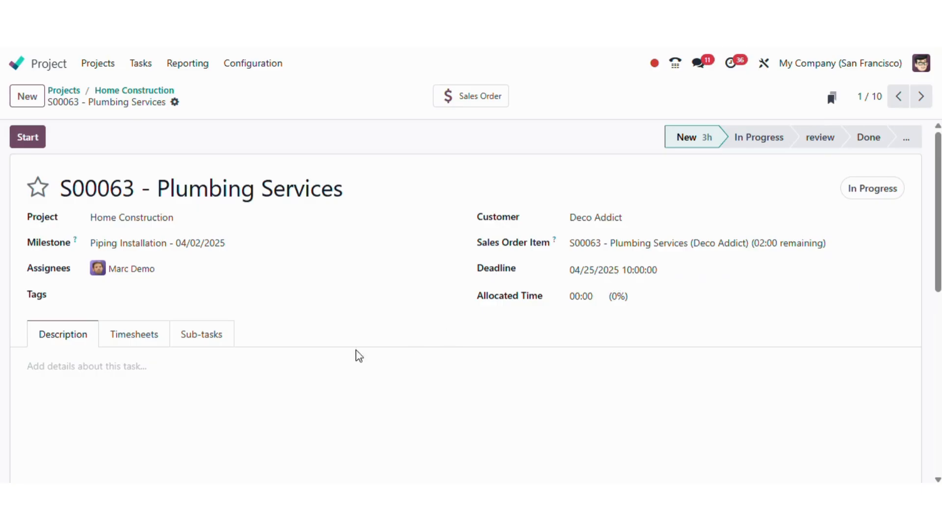
pyautogui.click(148, 375)
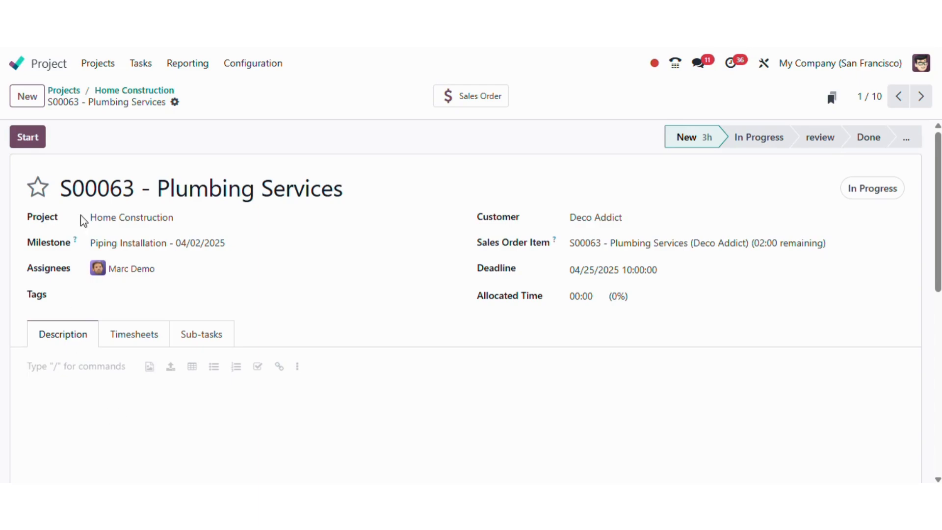
pyautogui.click(133, 91)
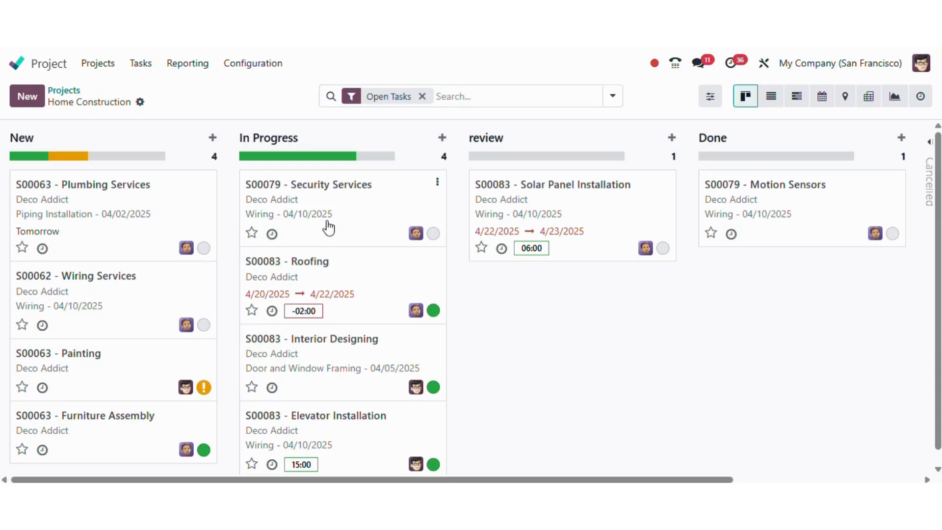
# - Move the S00079 - Security Services task through review into Done, then return to all projects
pyautogui.moveTo(330, 226); pyautogui.dragTo(561, 224)
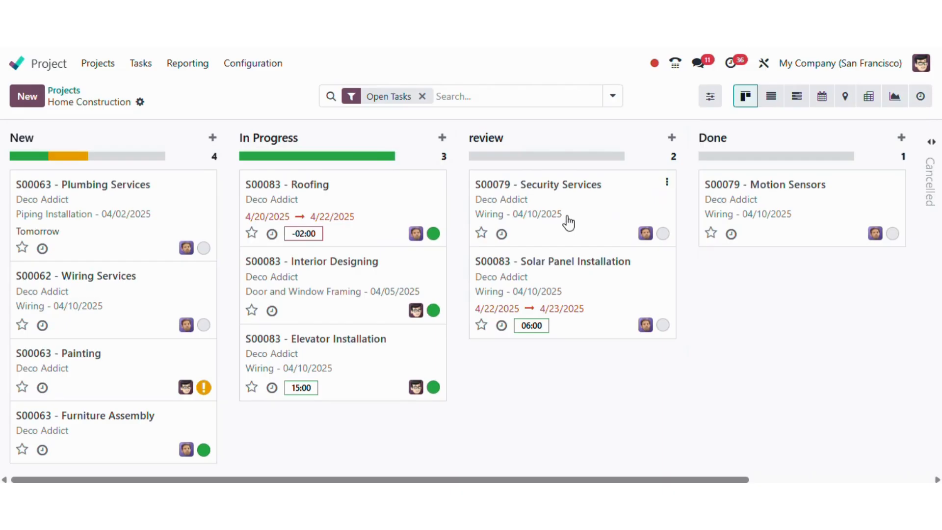
pyautogui.moveTo(603, 215); pyautogui.dragTo(784, 214)
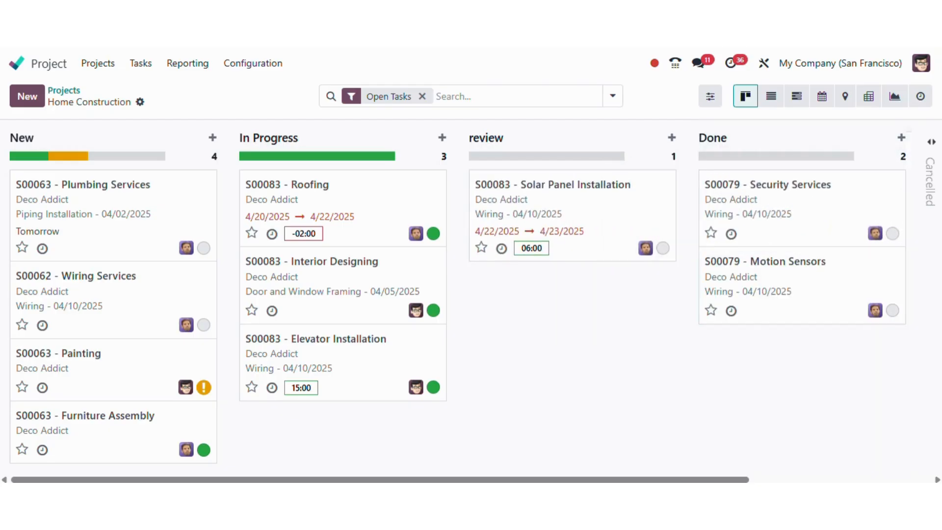
pyautogui.click(66, 91)
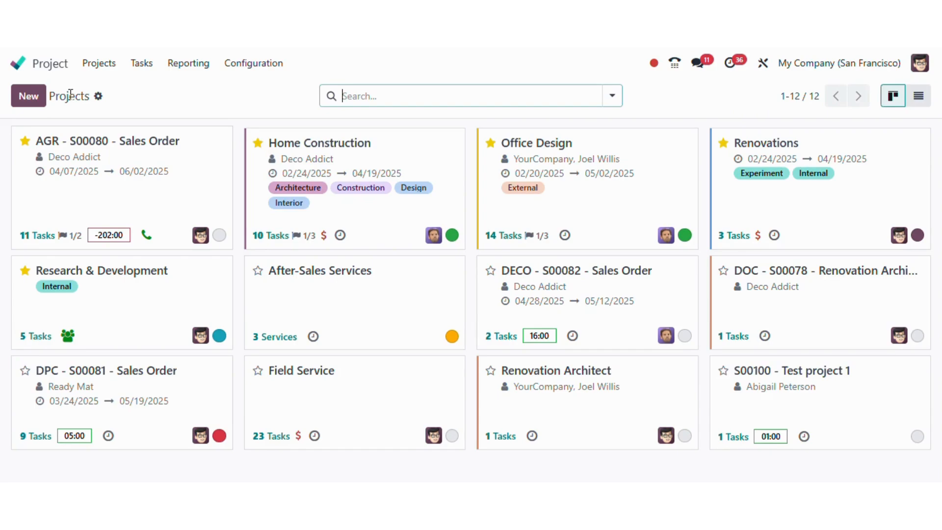
# - Create a billable project named 'website design' for customer Deco Addict
pyautogui.click(30, 99)
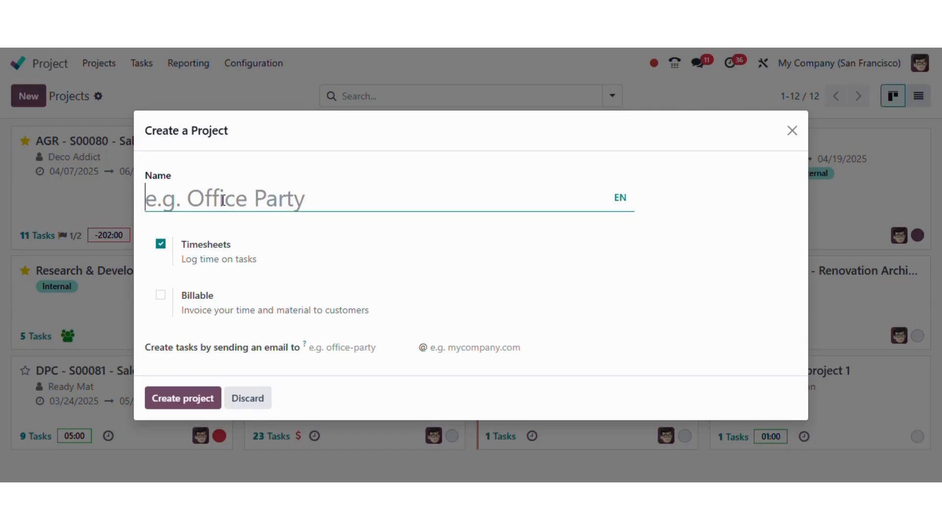
pyautogui.write('we')
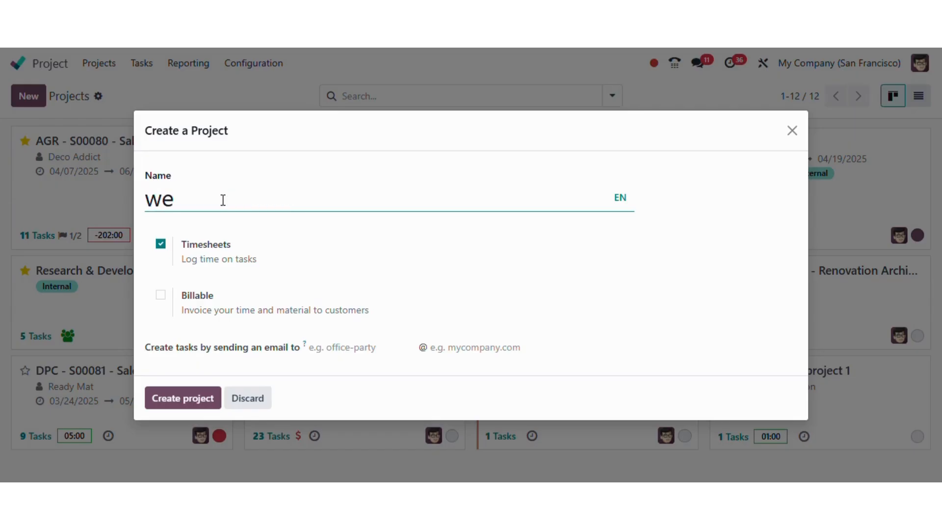
pyautogui.write('bsite')
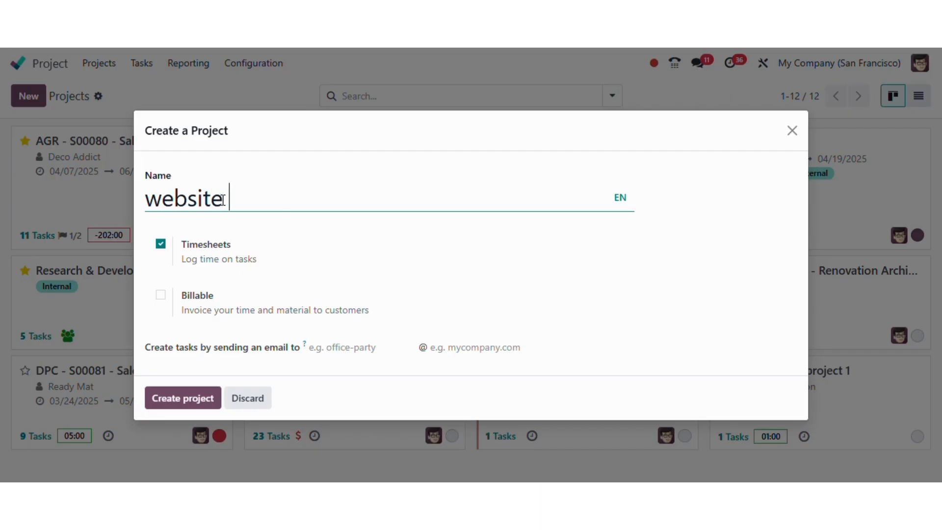
pyautogui.write(' desi')
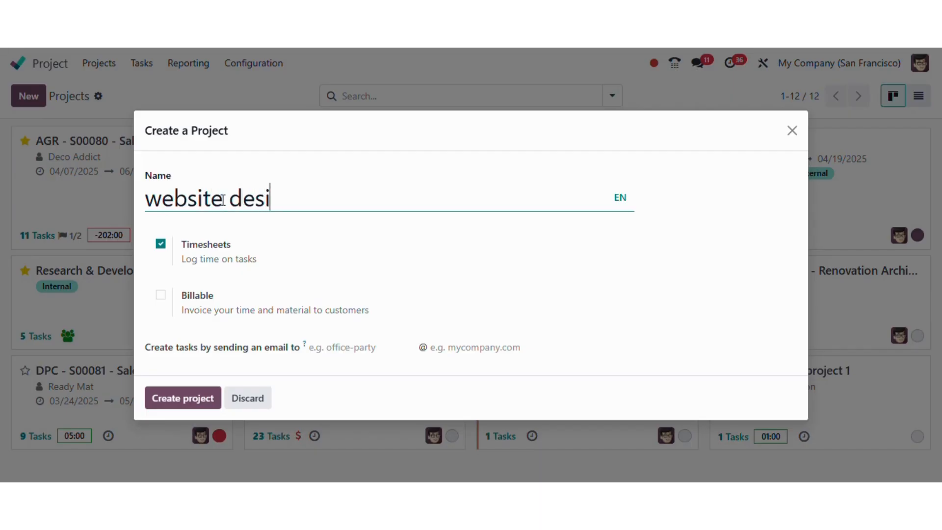
pyautogui.write('gn')
pyautogui.click(161, 295)
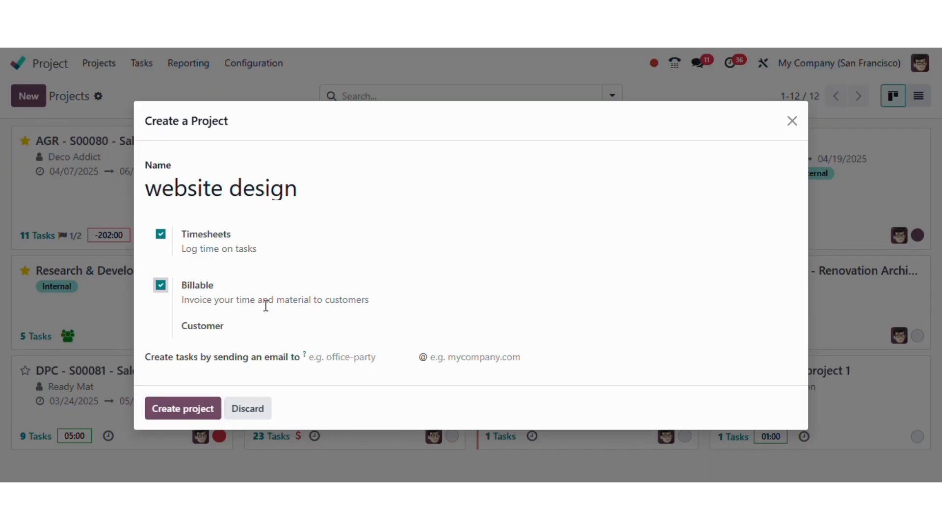
pyautogui.click(273, 329)
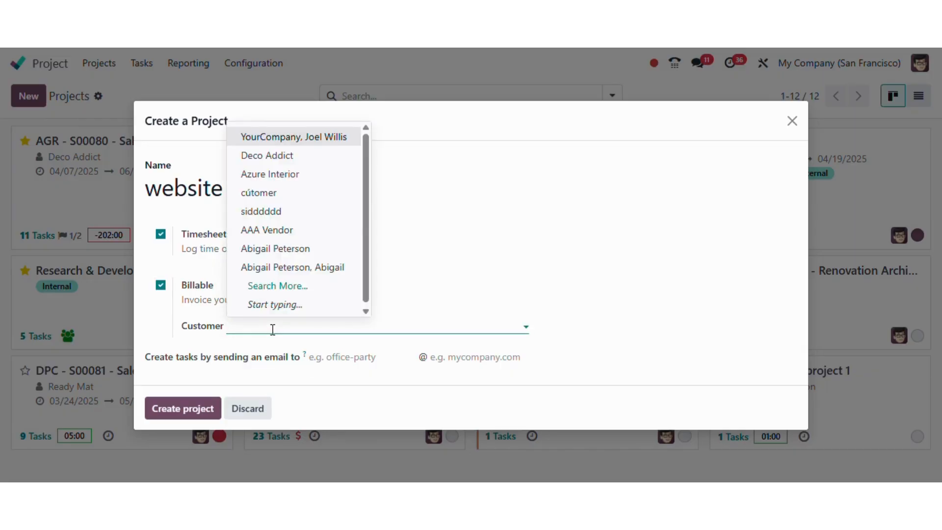
pyautogui.click(314, 156)
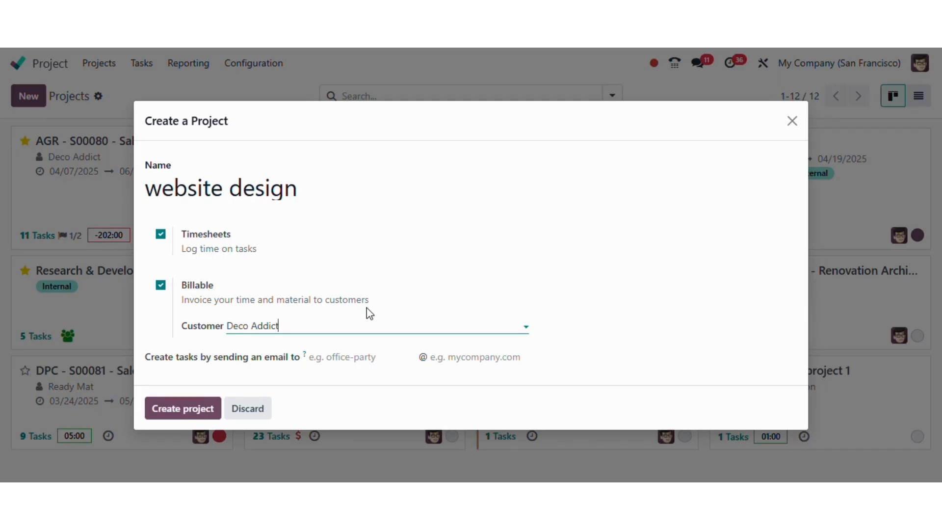
pyautogui.click(188, 407)
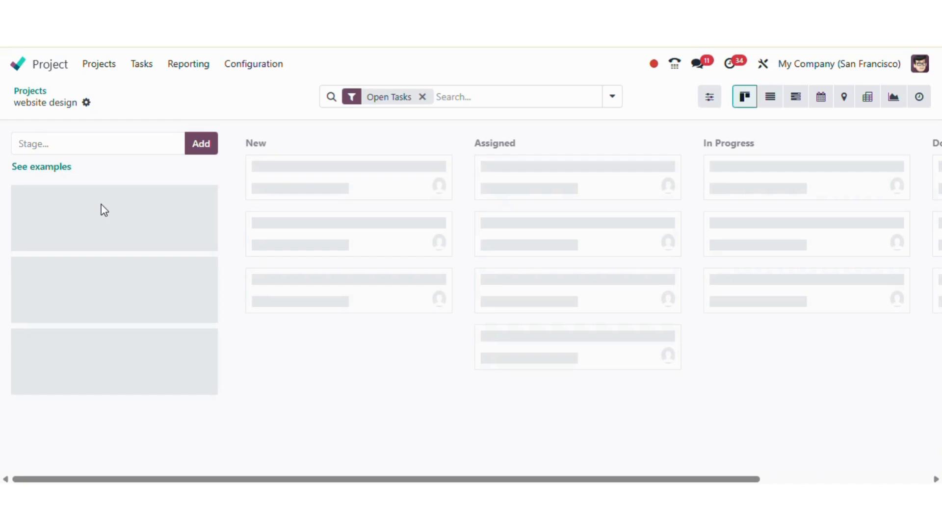
# - Add the stages new, in progress, Review and Done to the website design board
pyautogui.click(87, 144)
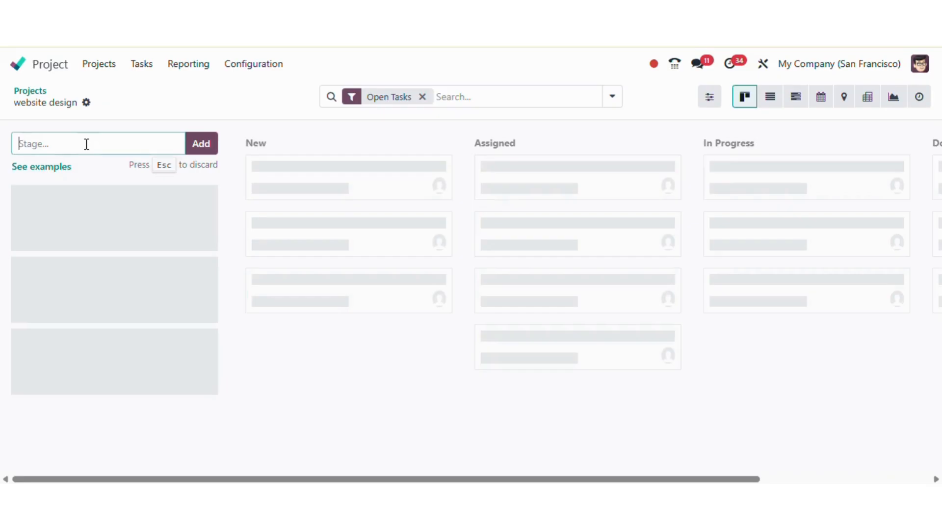
pyautogui.write('new')
pyautogui.click(207, 147)
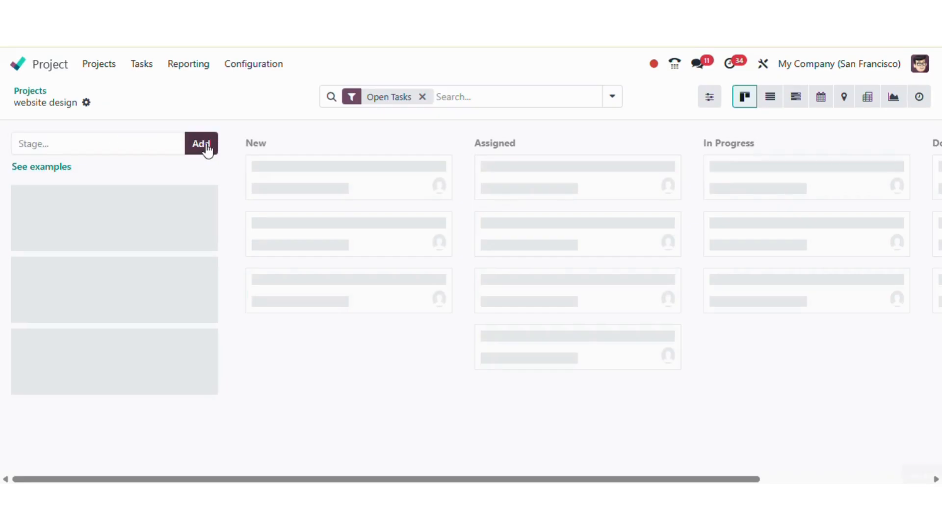
pyautogui.click(282, 141)
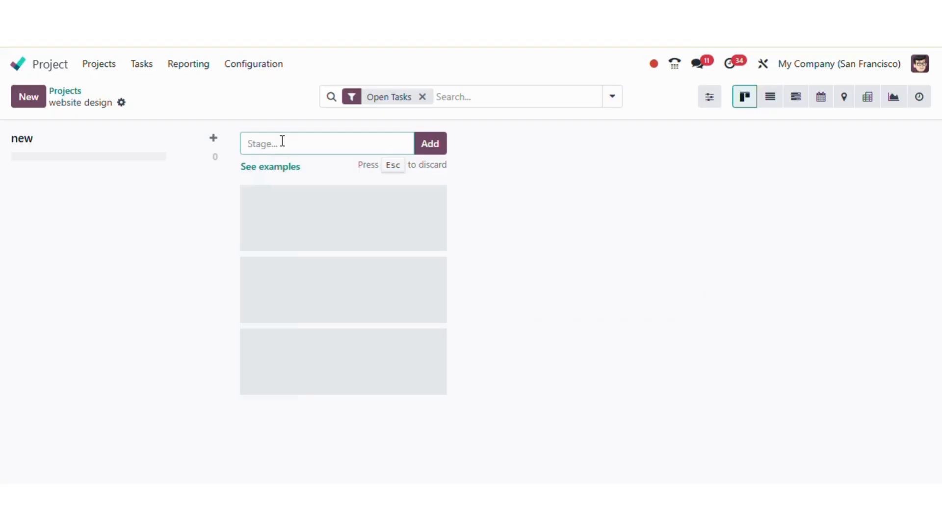
pyautogui.write('in progress')
pyautogui.click(444, 145)
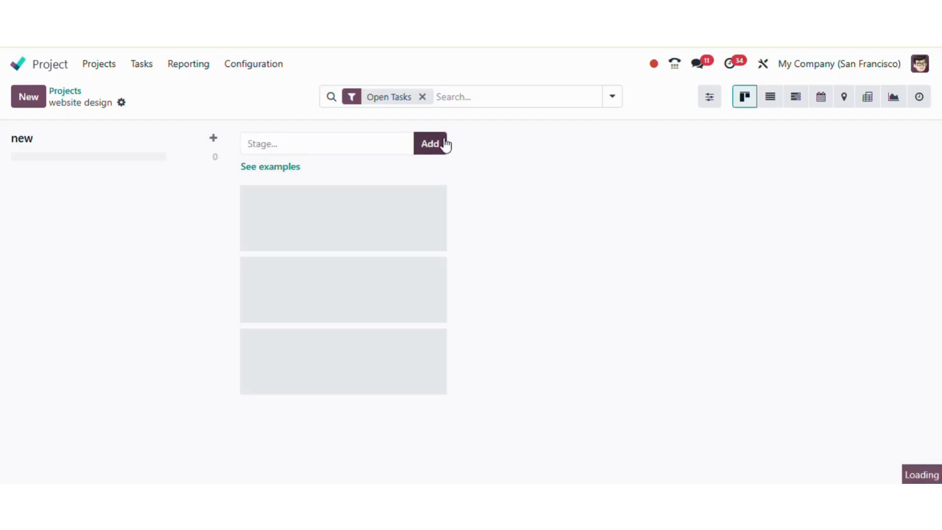
pyautogui.click(500, 147)
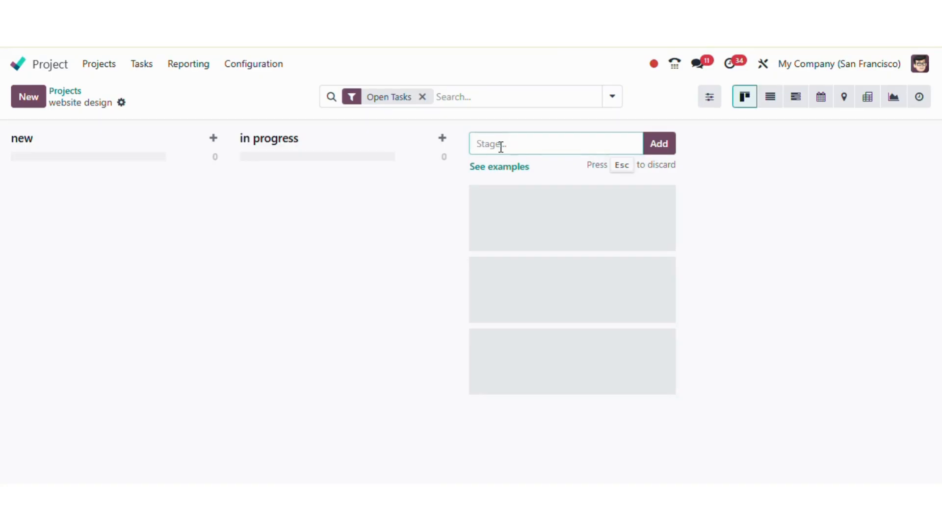
pyautogui.write('Review')
pyautogui.click(659, 150)
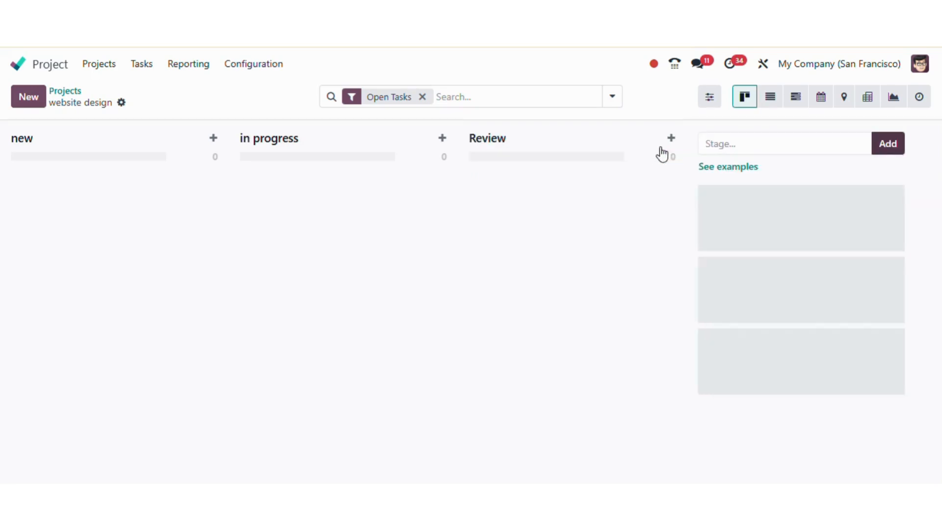
pyautogui.click(740, 142)
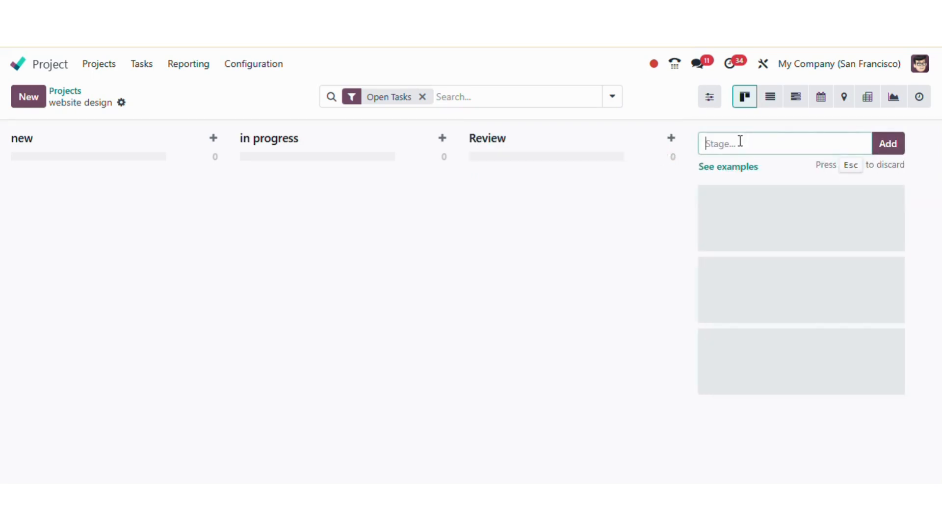
pyautogui.write('Done')
pyautogui.click(878, 153)
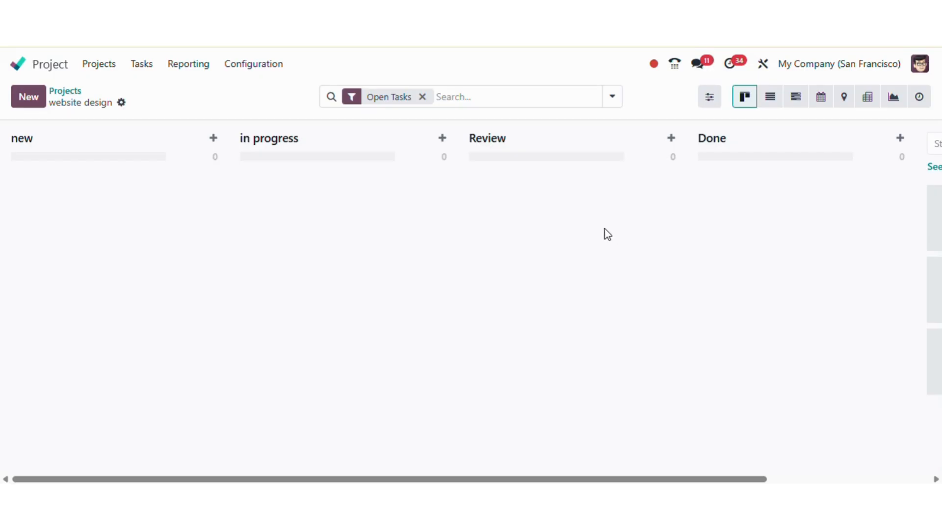
# - Move the in progress stage after Review, then fold and unfold it
pyautogui.moveTo(368, 139); pyautogui.dragTo(569, 143)
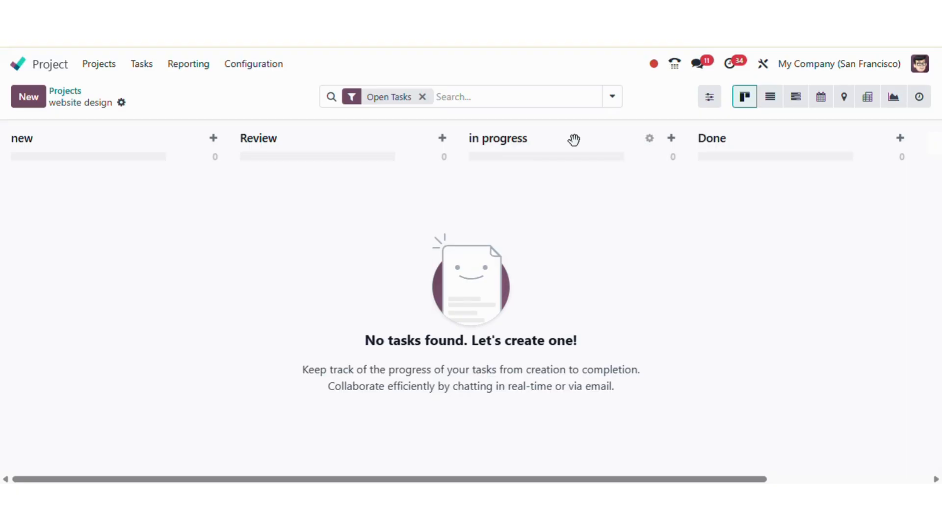
pyautogui.click(650, 139)
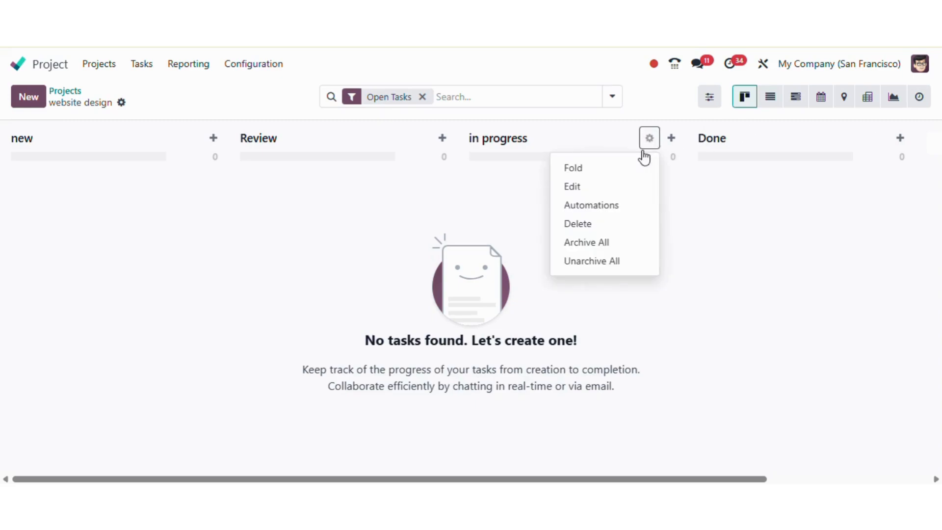
pyautogui.click(605, 173)
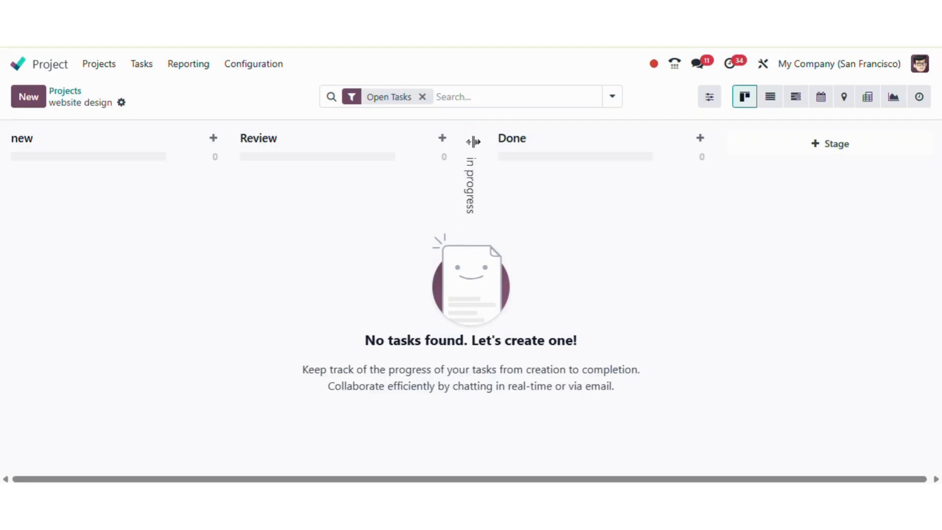
pyautogui.click(473, 141)
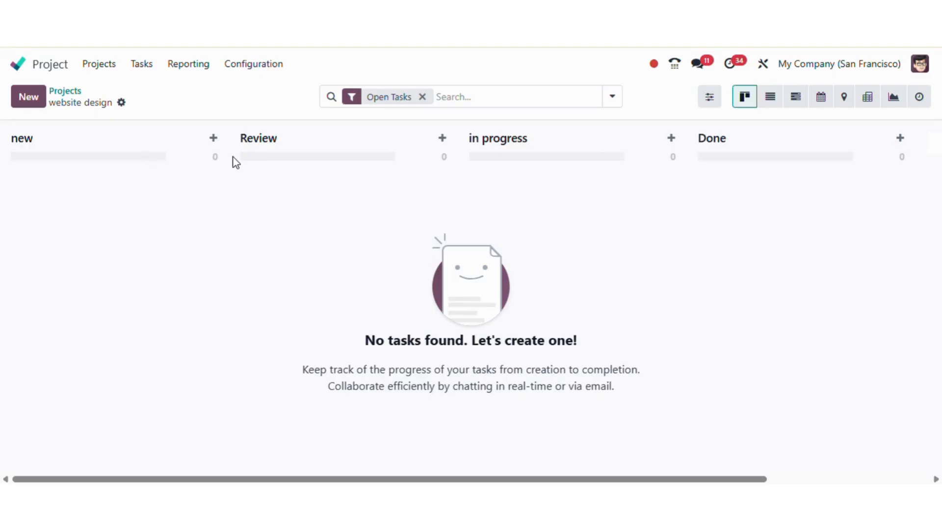
# - Quick-create a 'Design Homepage' task in the new stage assigned to the admin user, then open it
pyautogui.click(213, 141)
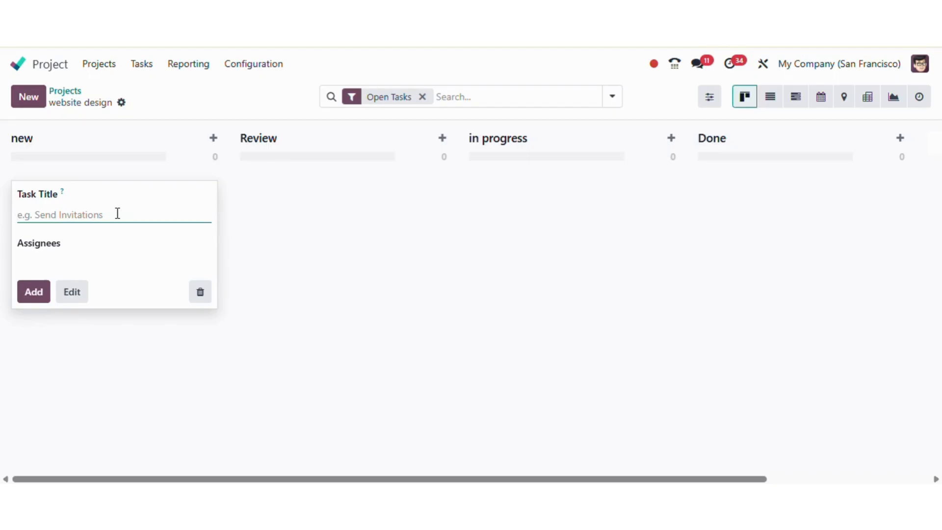
pyautogui.write('Desig')
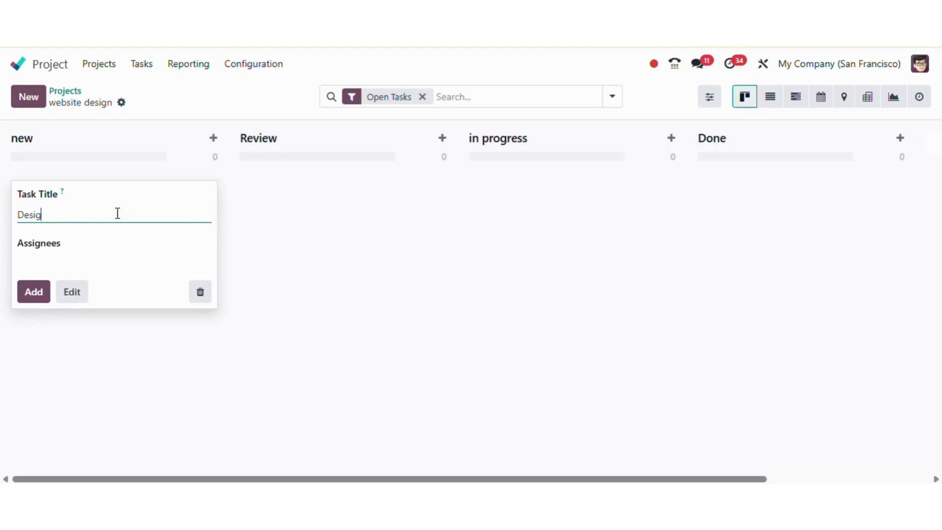
pyautogui.write('n Homepage')
pyautogui.click(86, 258)
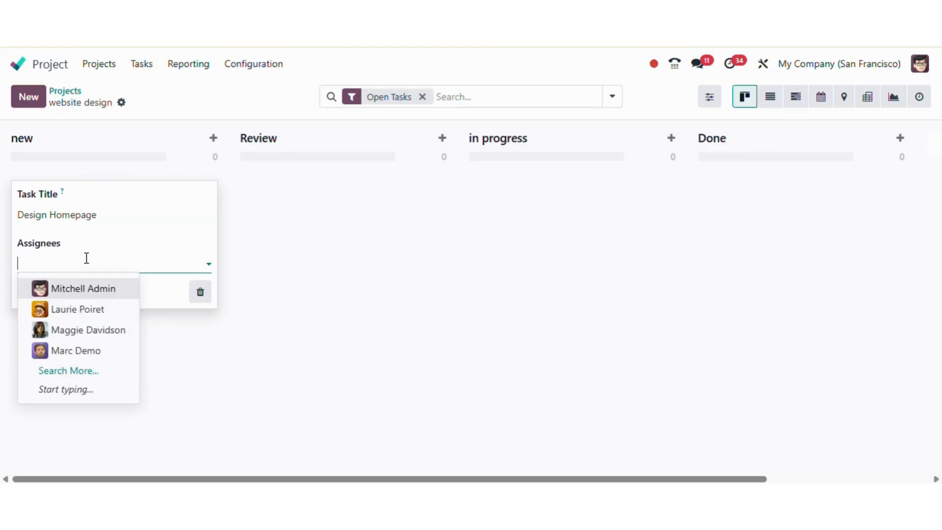
pyautogui.click(85, 291)
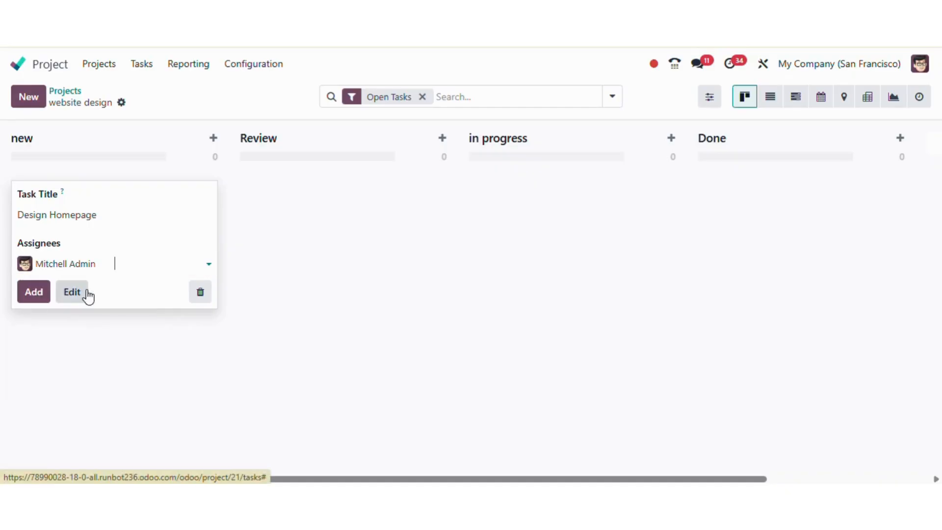
pyautogui.click(45, 298)
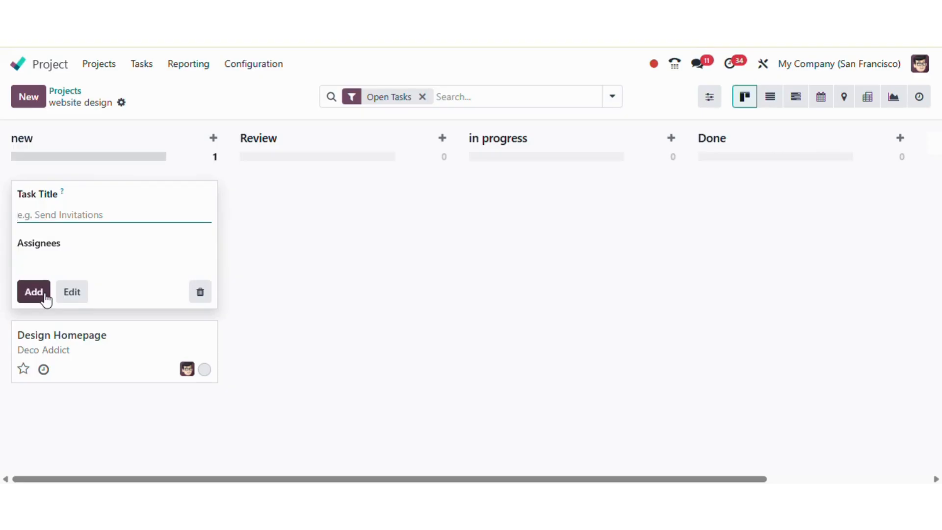
pyautogui.click(273, 300)
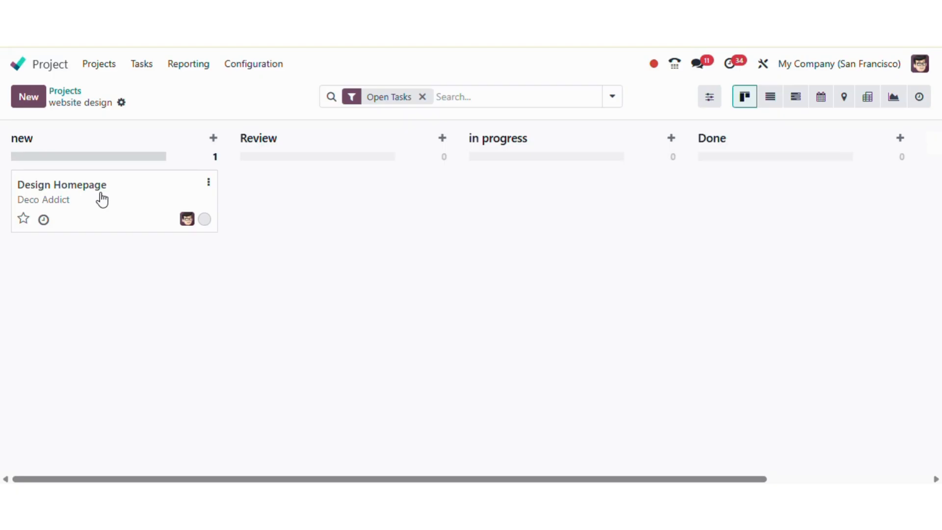
pyautogui.click(123, 202)
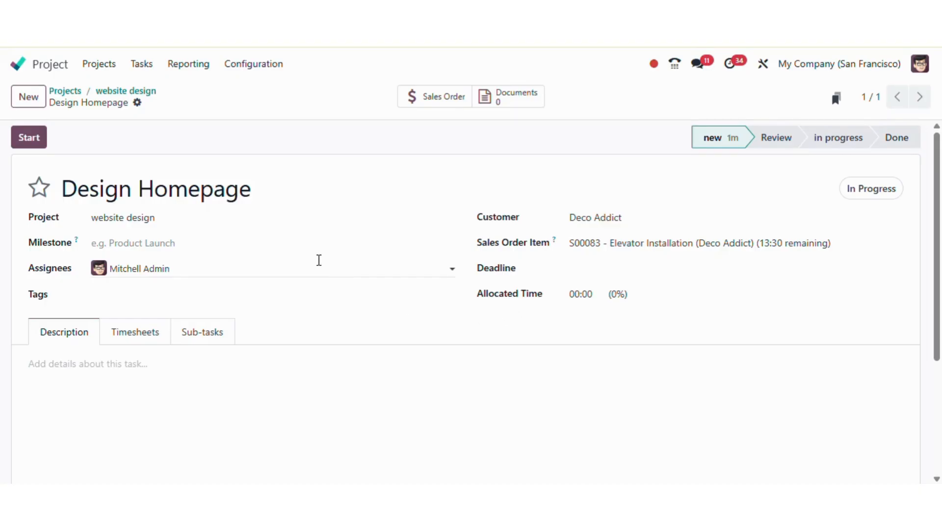
pyautogui.click(208, 239)
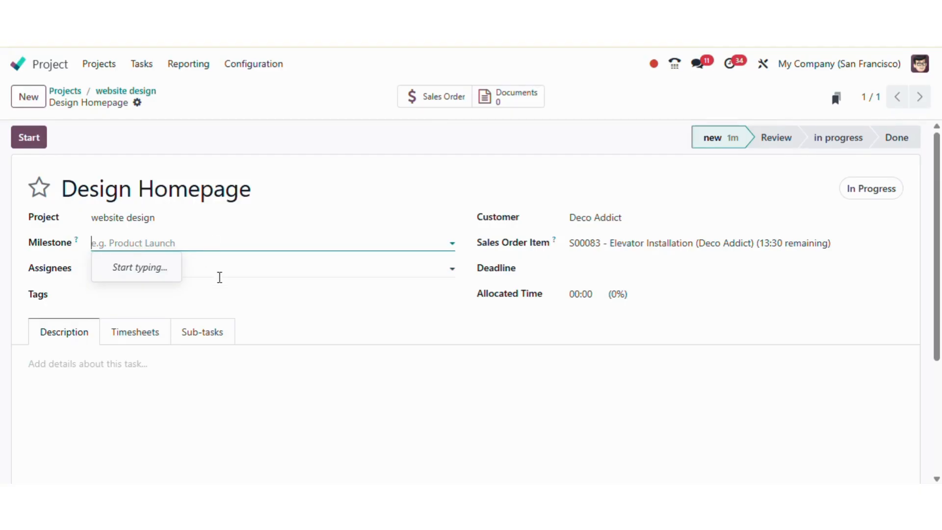
pyautogui.click(216, 297)
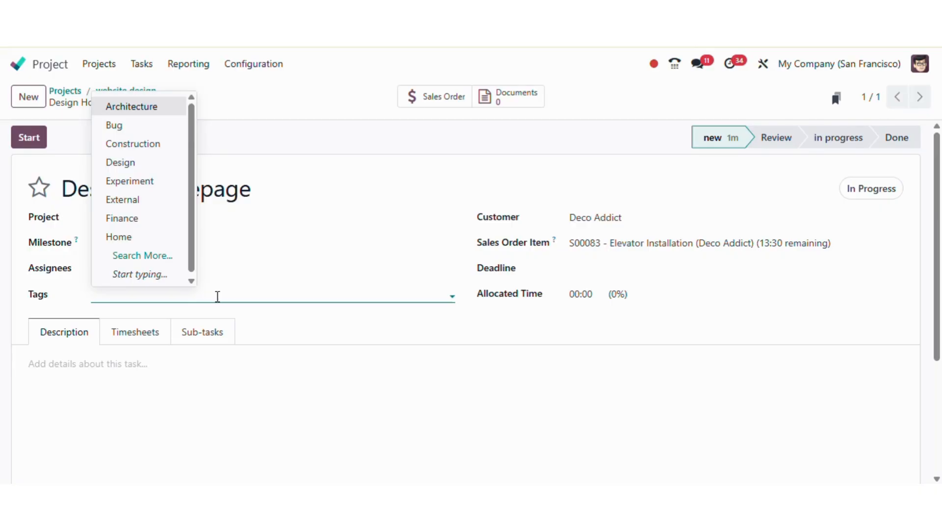
pyautogui.click(277, 342)
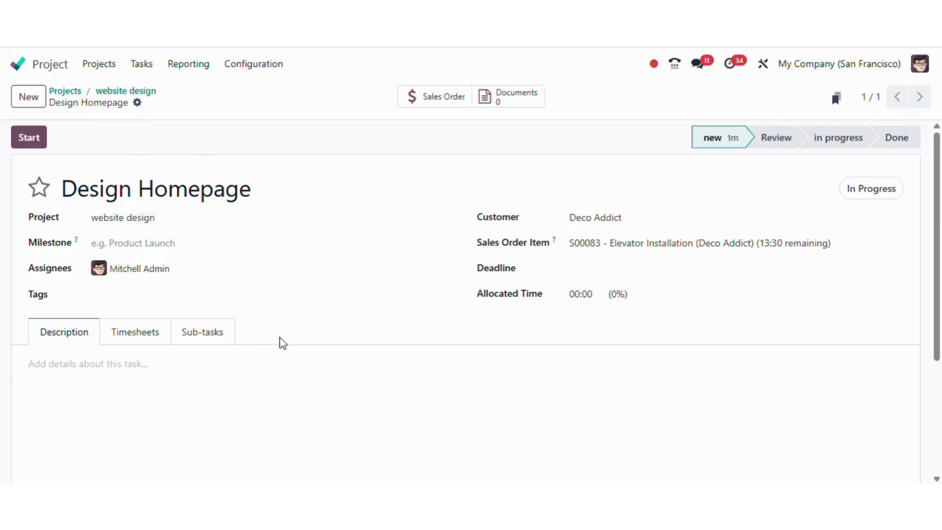
# - Set the Design Homepage task's allocated time to 03:00 and save
pyautogui.click(602, 288)
pyautogui.write('60')
pyautogui.click(594, 297)
pyautogui.write('3')
pyautogui.click(167, 102)
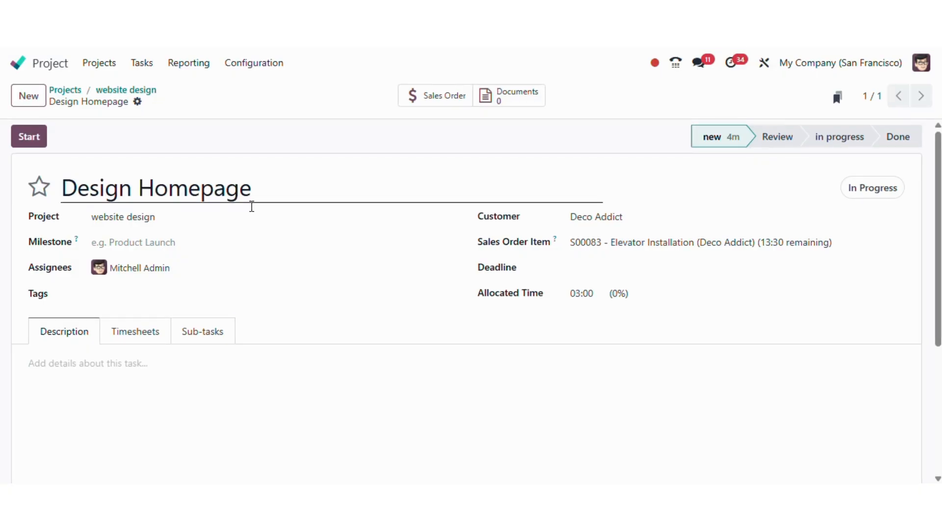
# - Give Design Homepage a newly created UI/UX tag, save, and return to the board
pyautogui.click(236, 297)
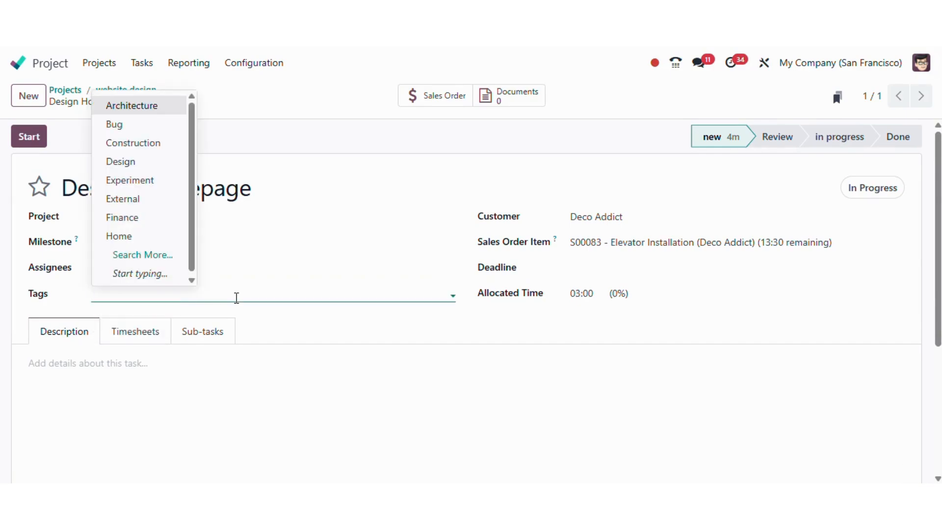
pyautogui.write('UI/UX')
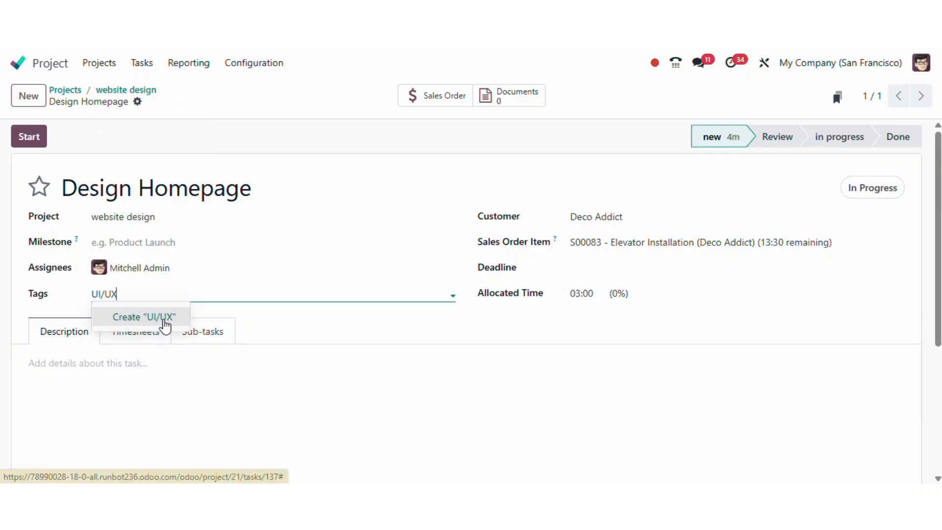
pyautogui.click(165, 319)
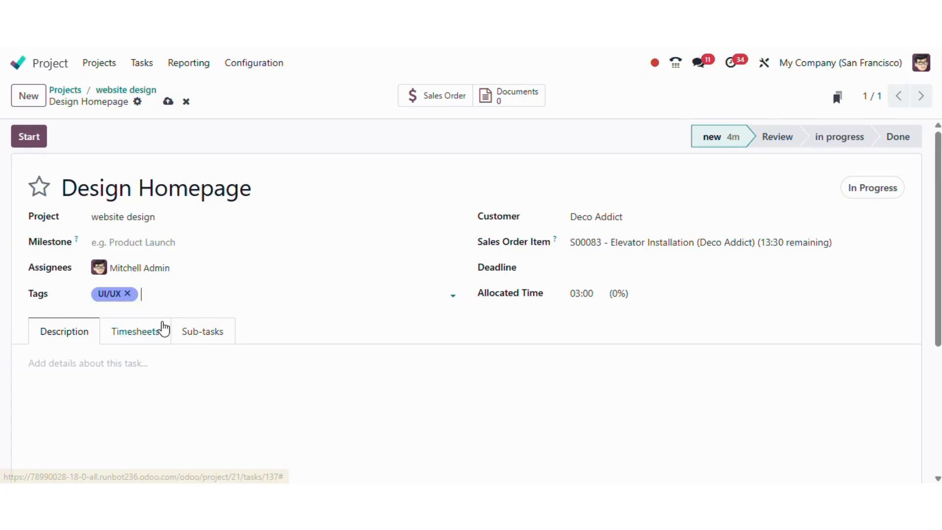
pyautogui.click(168, 101)
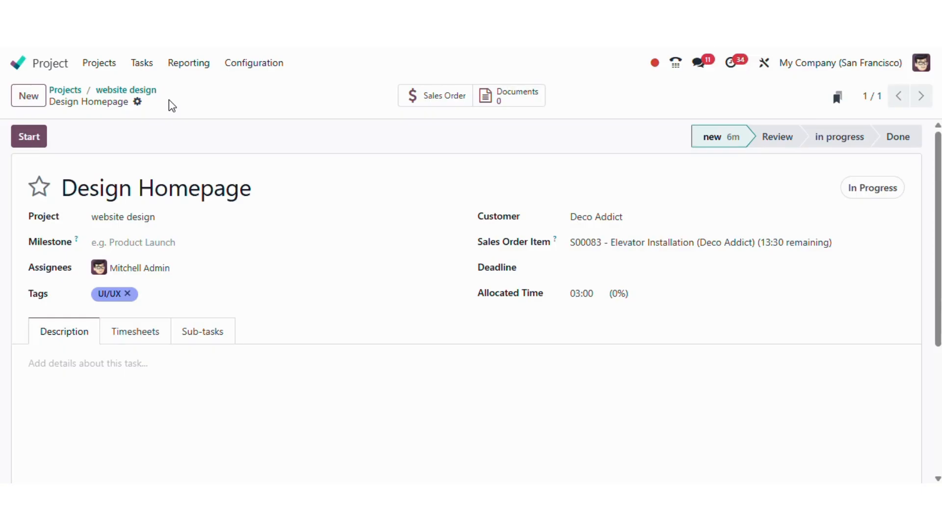
pyautogui.click(123, 90)
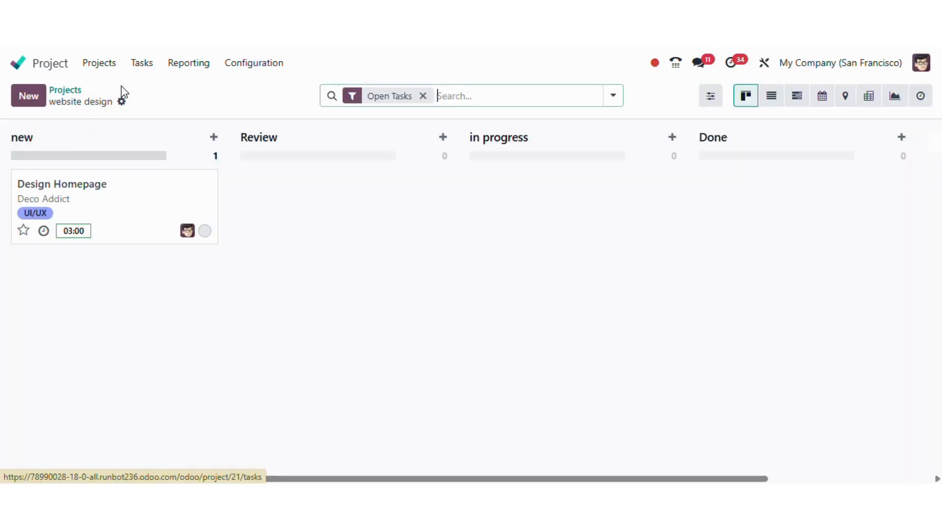
# - Star the Design Homepage card as high priority and reopen the task
pyautogui.click(23, 234)
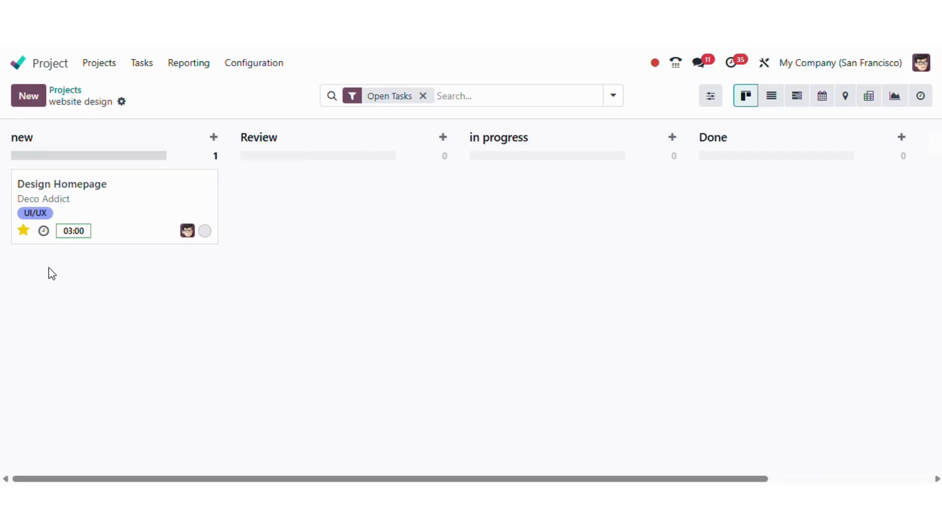
pyautogui.click(138, 222)
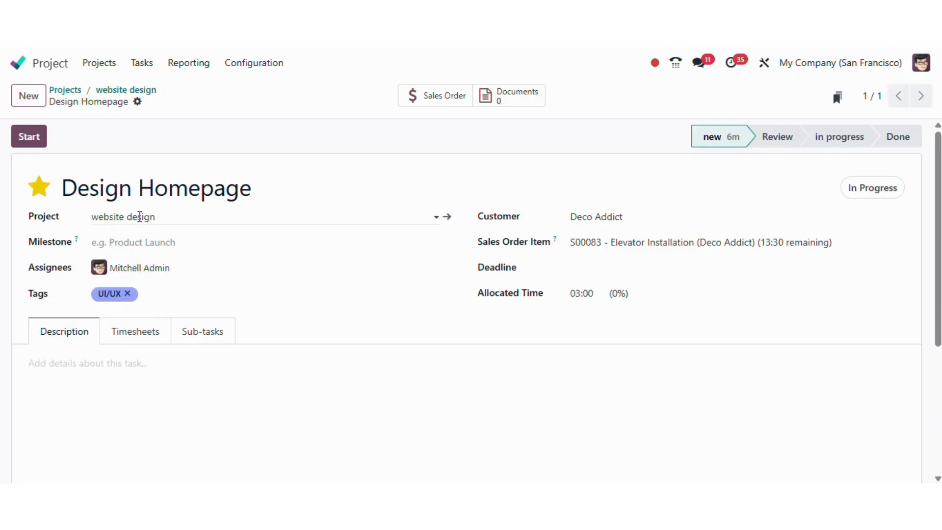
# - Add sub-tasks 'Sketch wireframe' and 'Finilaize colours' to Design Homepage
pyautogui.click(200, 335)
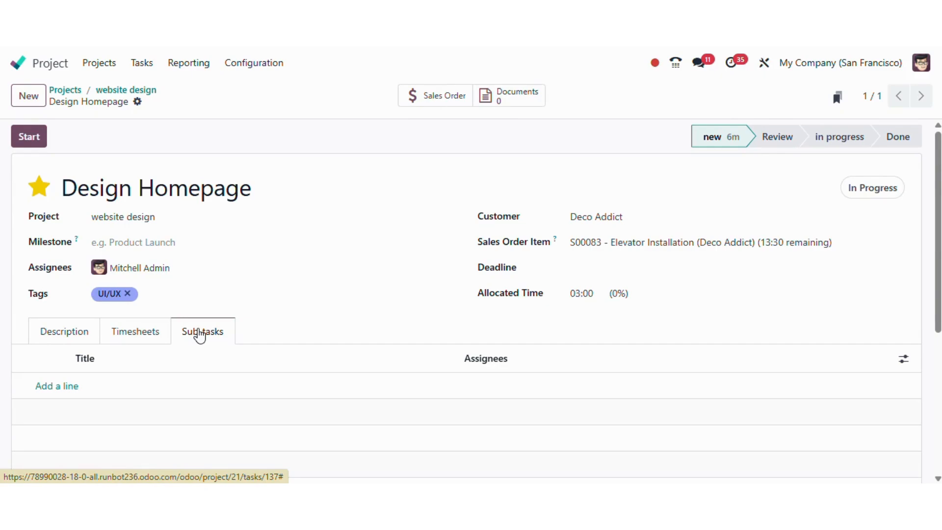
pyautogui.click(68, 388)
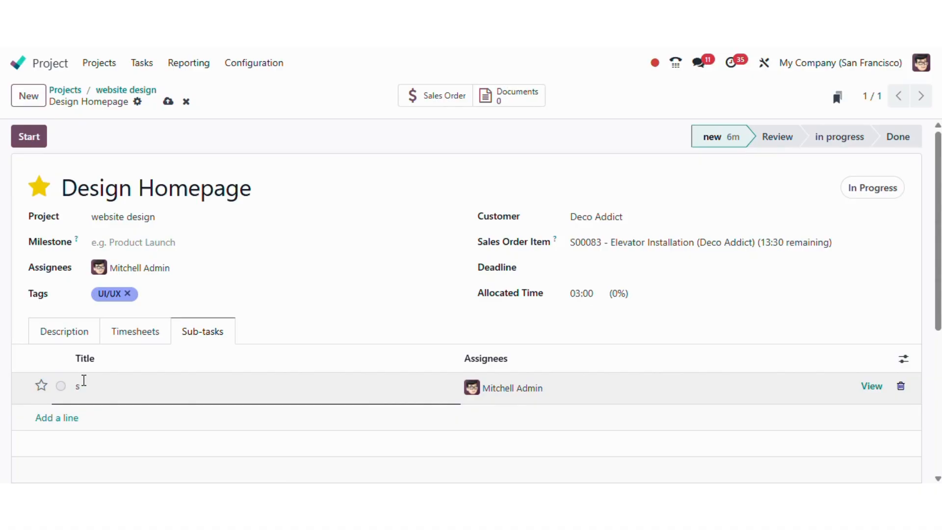
pyautogui.write('Sketch wireframe')
pyautogui.click(54, 420)
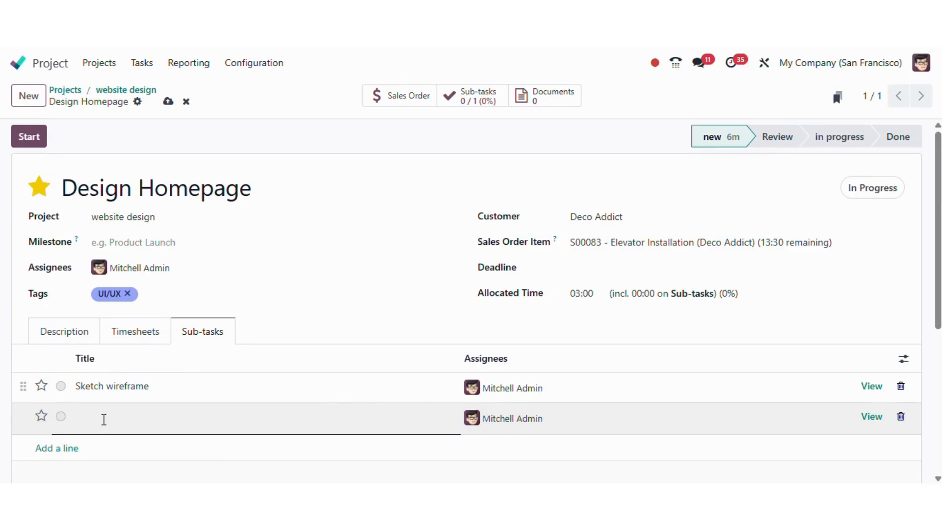
pyautogui.write('Finilaize colours')
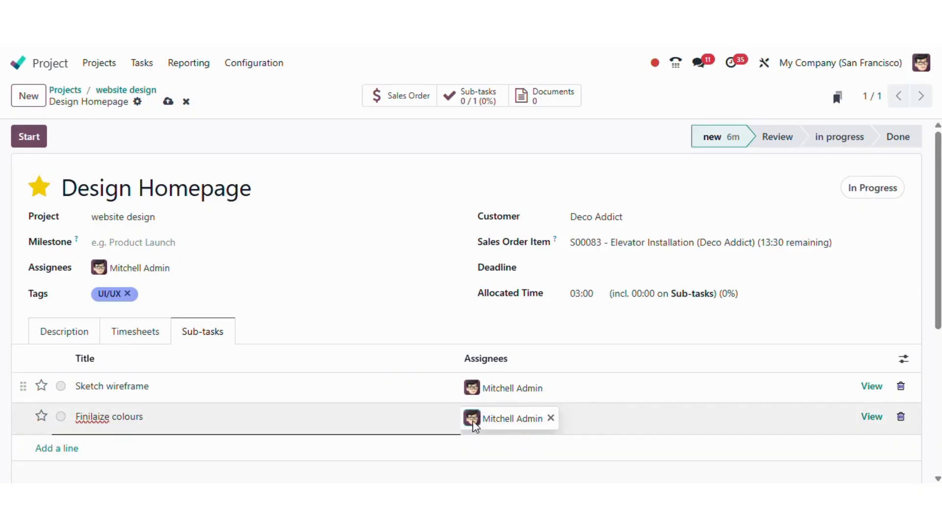
# - Replace the admin assignee on Sketch wireframe and Finilaize colours with two different team members
pyautogui.click(550, 391)
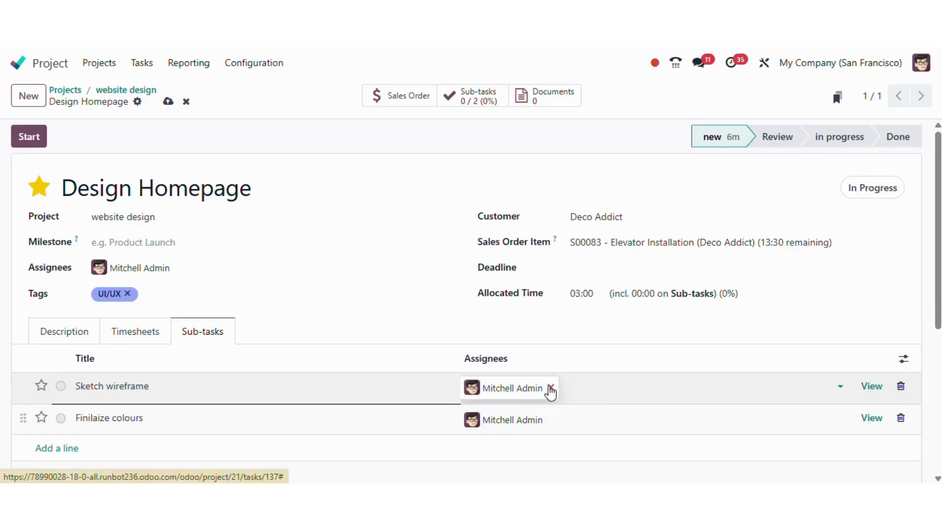
pyautogui.click(550, 388)
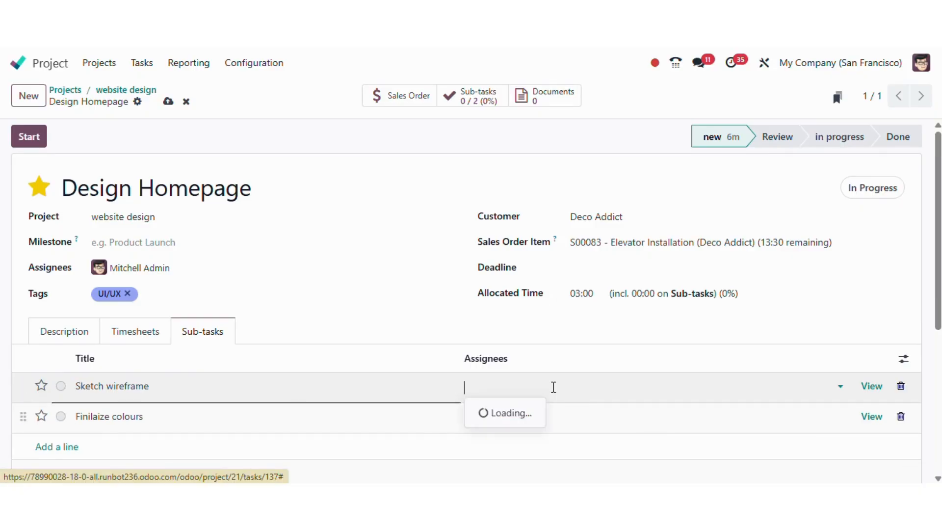
pyautogui.click(534, 285)
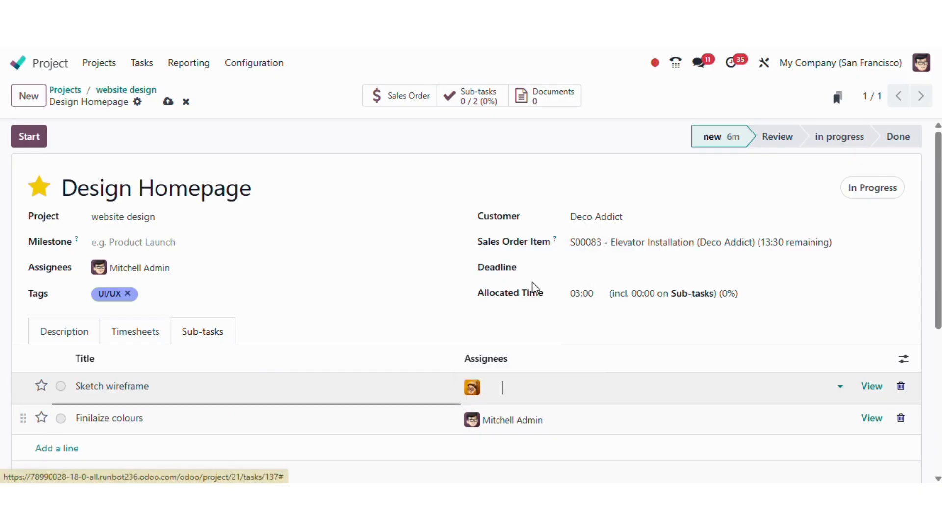
pyautogui.click(552, 423)
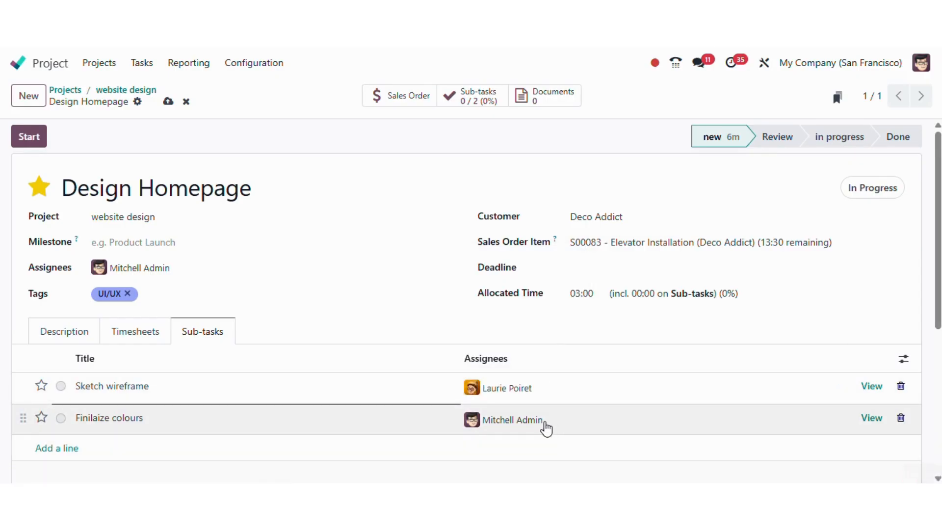
pyautogui.click(551, 417)
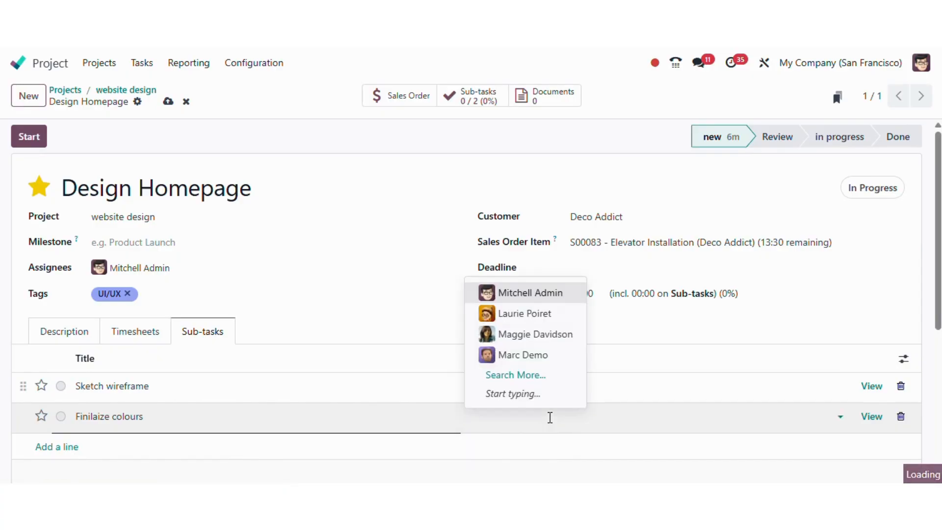
pyautogui.click(534, 333)
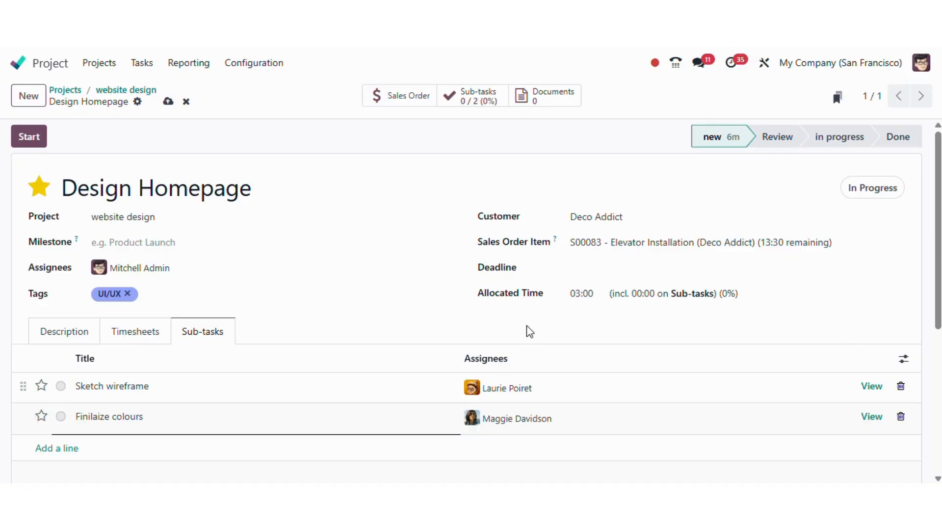
pyautogui.click(526, 326)
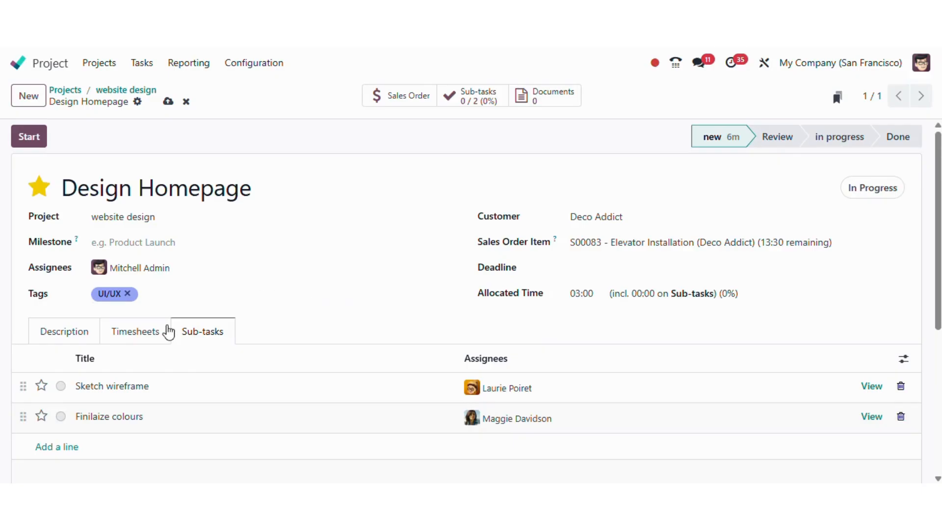
# - Log a 2-hour 'task complete' timesheet line on Design Homepage and save the task
pyautogui.click(138, 337)
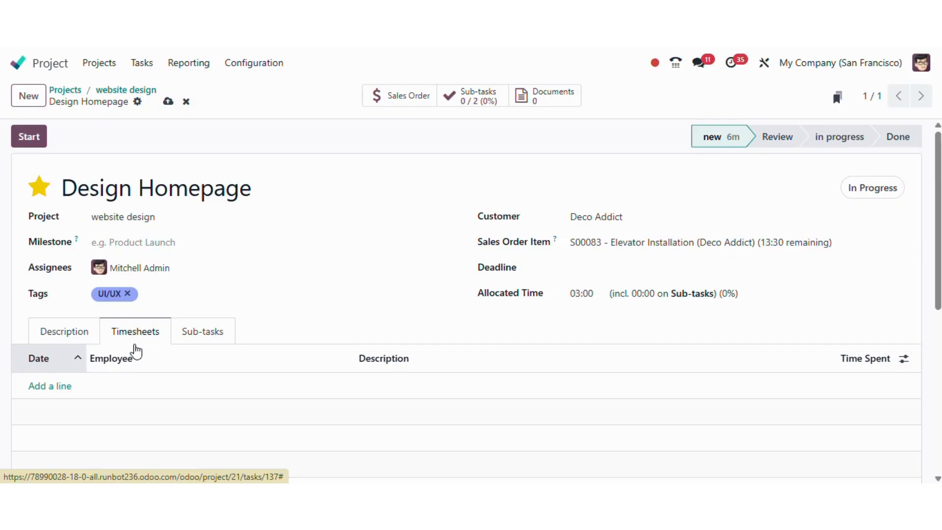
pyautogui.click(59, 387)
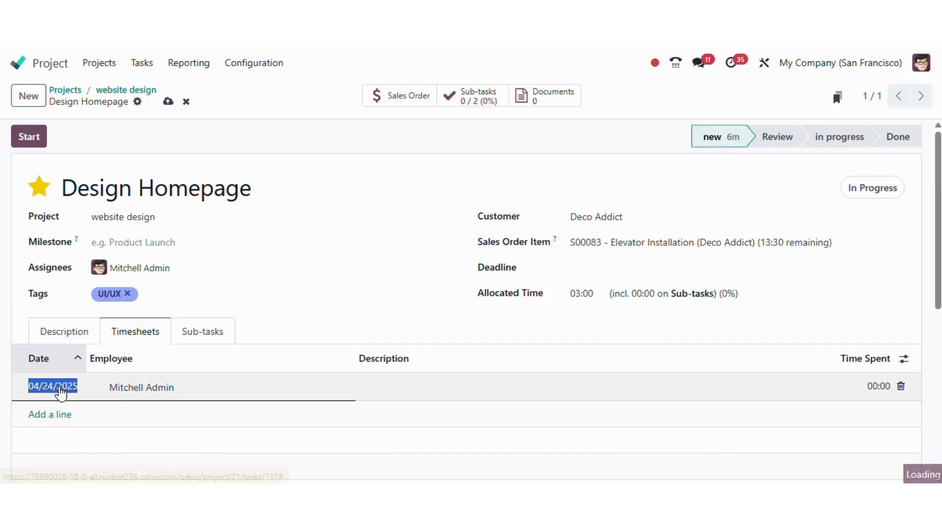
pyautogui.click(200, 389)
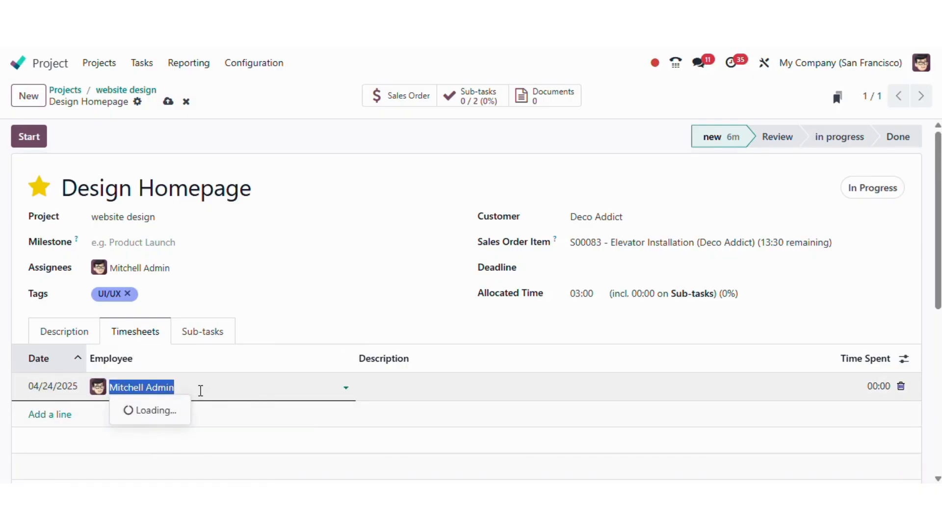
pyautogui.click(346, 383)
pyautogui.click(423, 392)
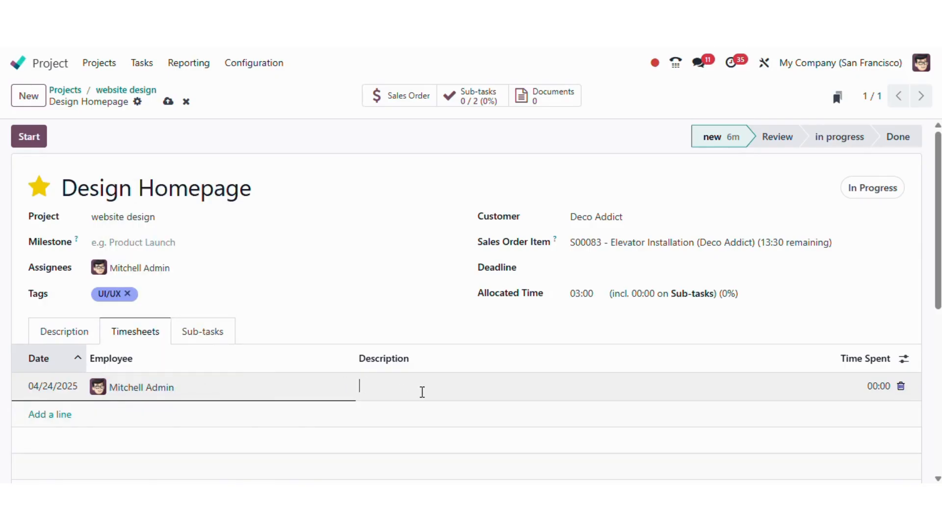
pyautogui.write('task complete')
pyautogui.click(868, 387)
pyautogui.write('2')
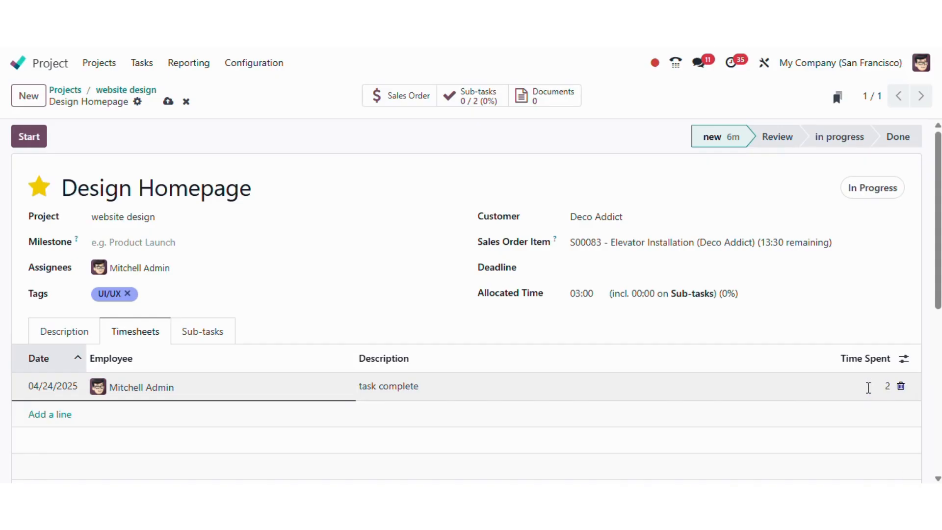
pyautogui.click(867, 331)
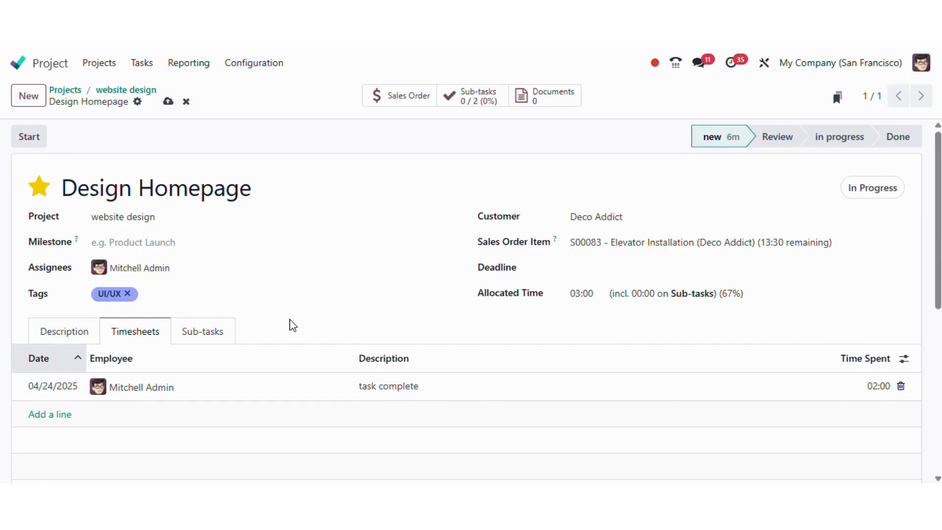
pyautogui.click(168, 103)
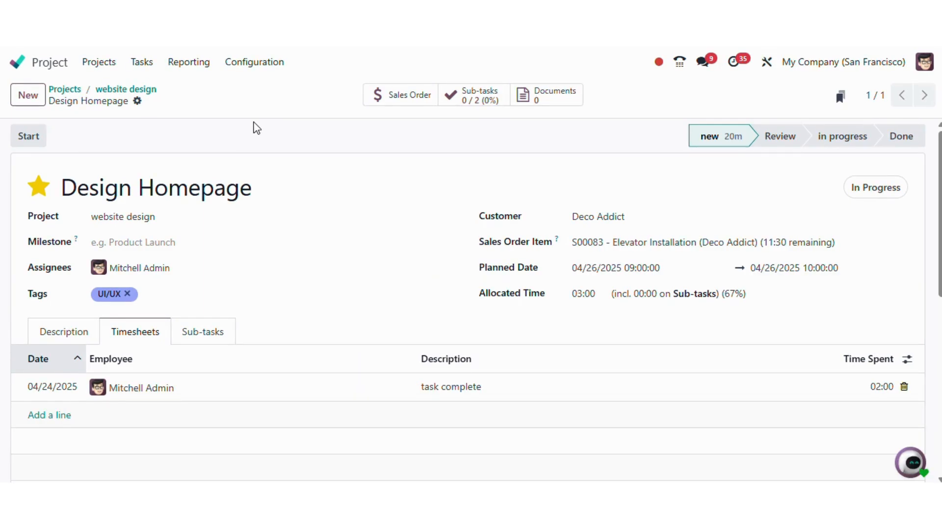
# - Return to the website design task board via the breadcrumb
pyautogui.click(124, 91)
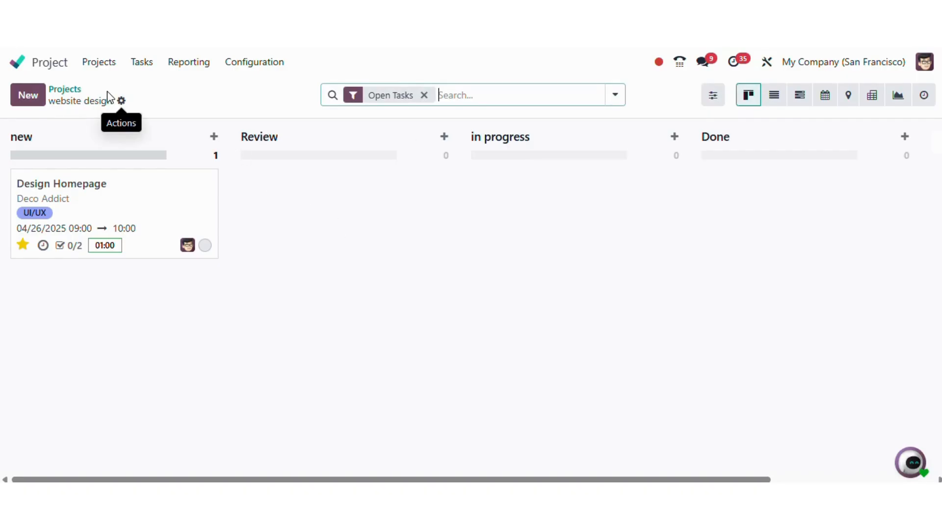
# - Show the Home Construction project's tasks on the April 2025 calendar view
pyautogui.click(68, 90)
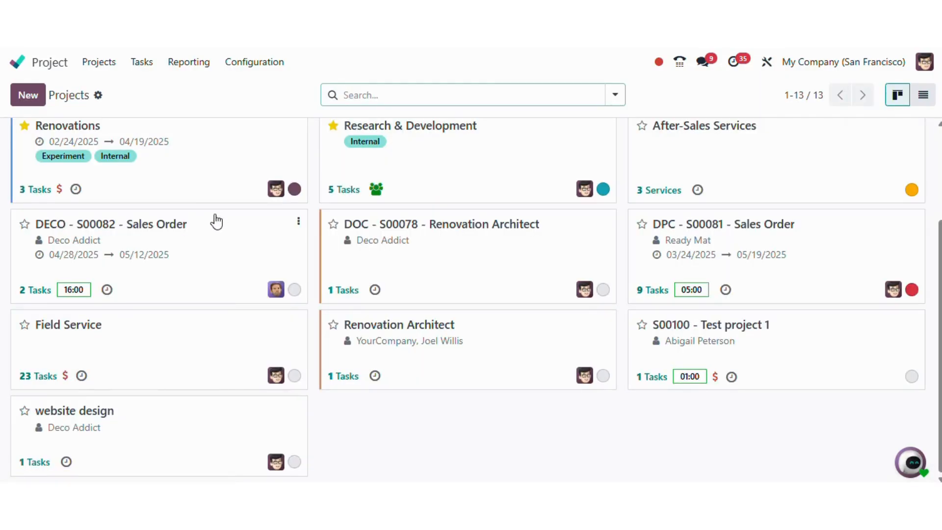
pyautogui.scroll(2, 216, 221)
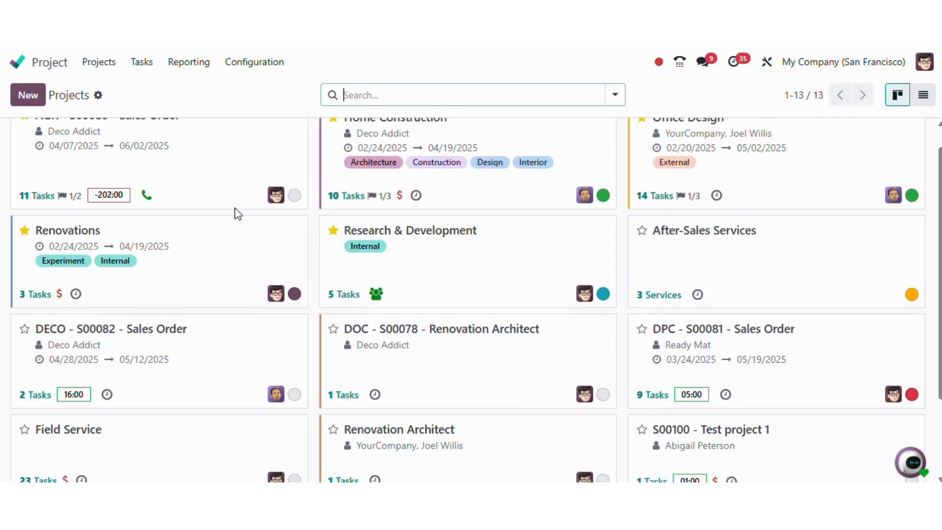
pyautogui.scroll(1, 505, 155)
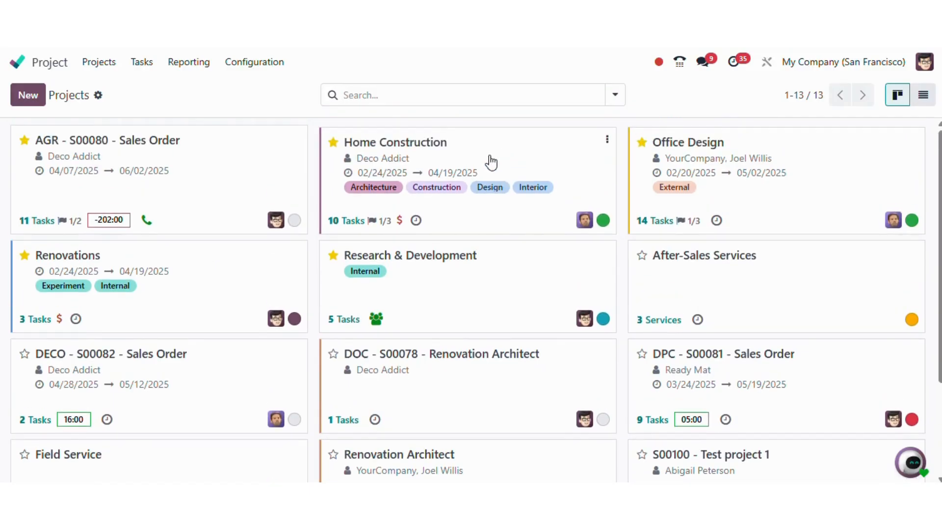
pyautogui.click(490, 162)
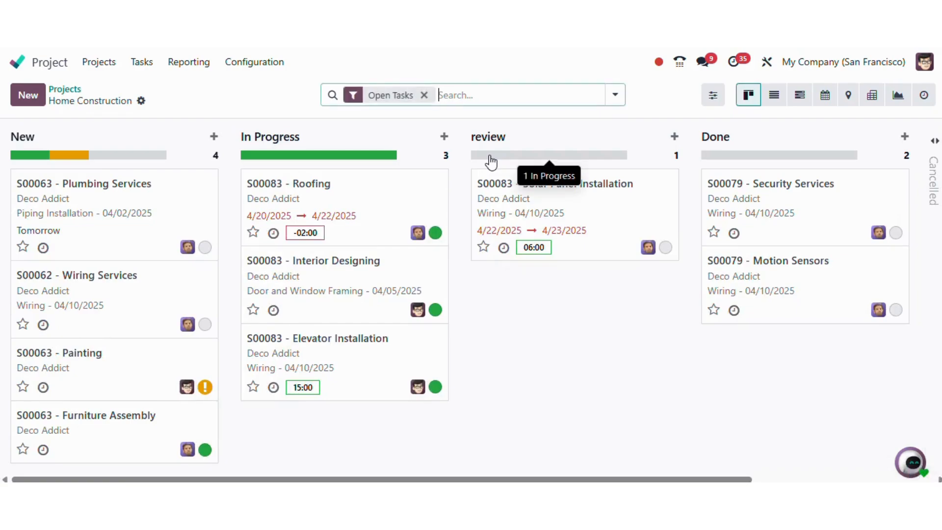
pyautogui.click(828, 108)
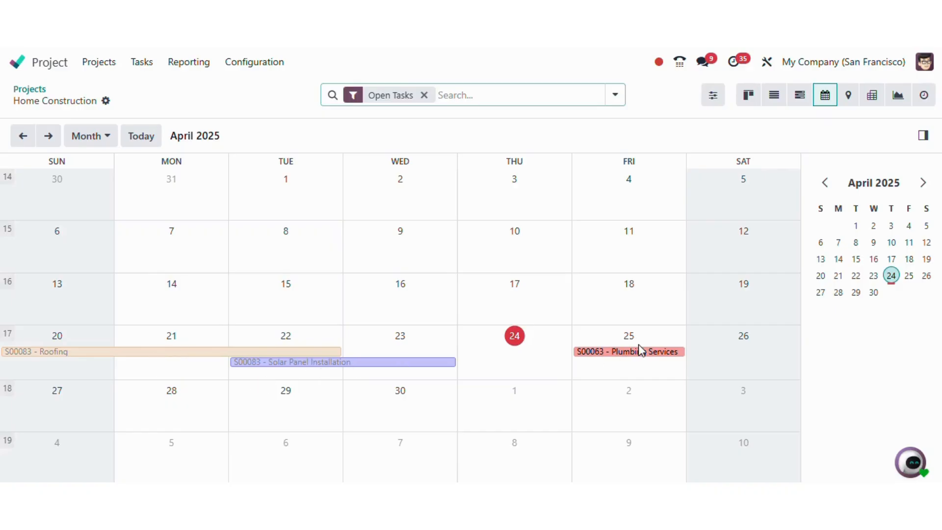
pyautogui.click(54, 68)
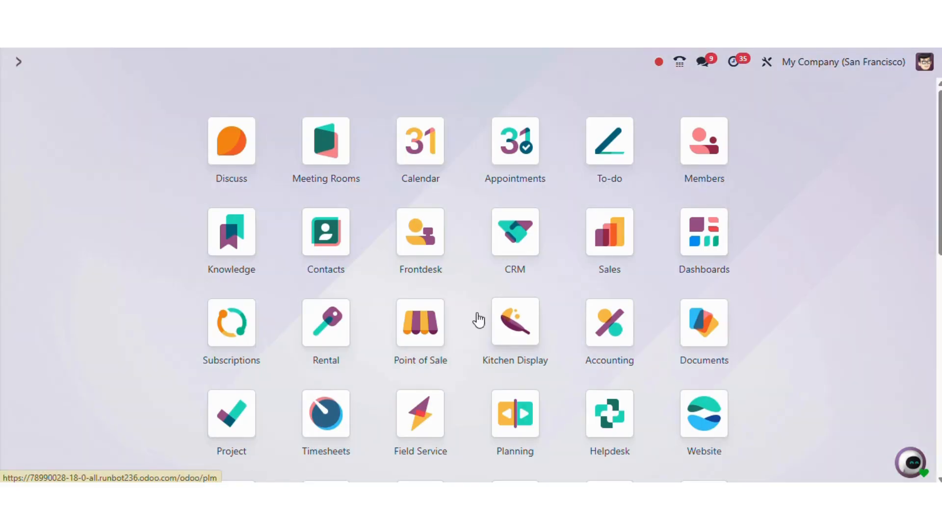
# - Search 'plan' and open the Planning app on its week 17 resource schedule
pyautogui.write('plan')
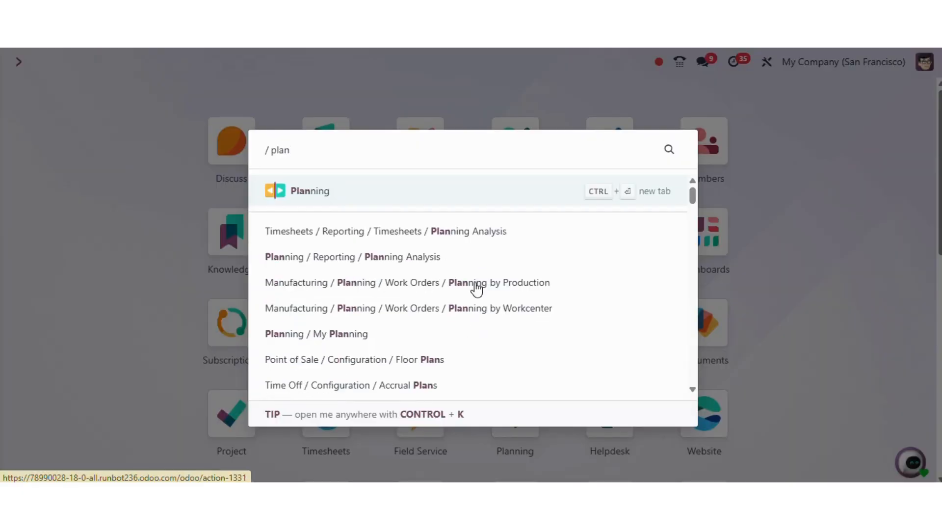
pyautogui.click(473, 190)
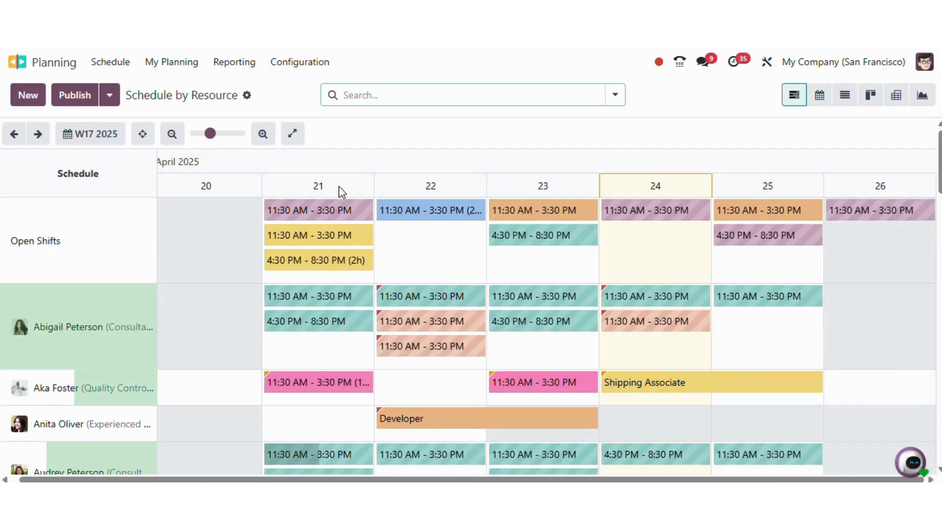
pyautogui.hscroll(-1, 84, 265)
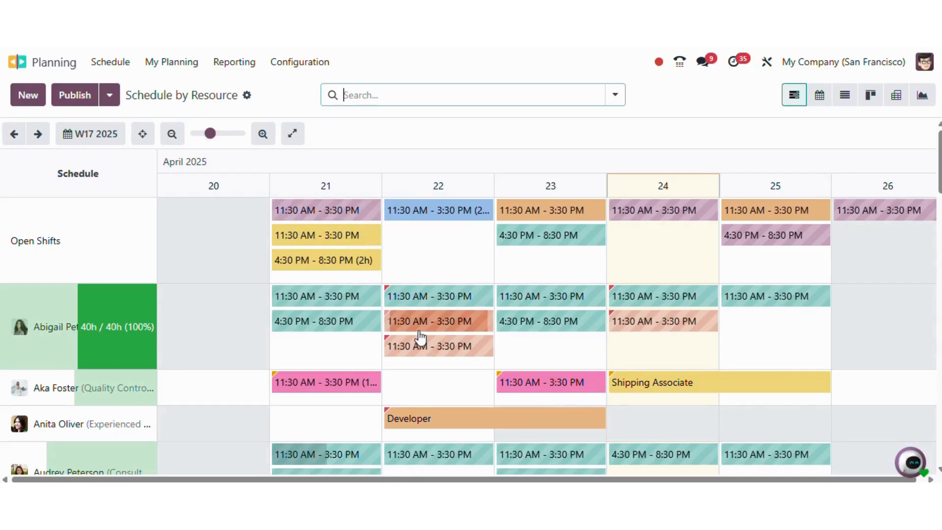
# - Switch the Planning schedule to the April 2025 month calendar
pyautogui.click(823, 100)
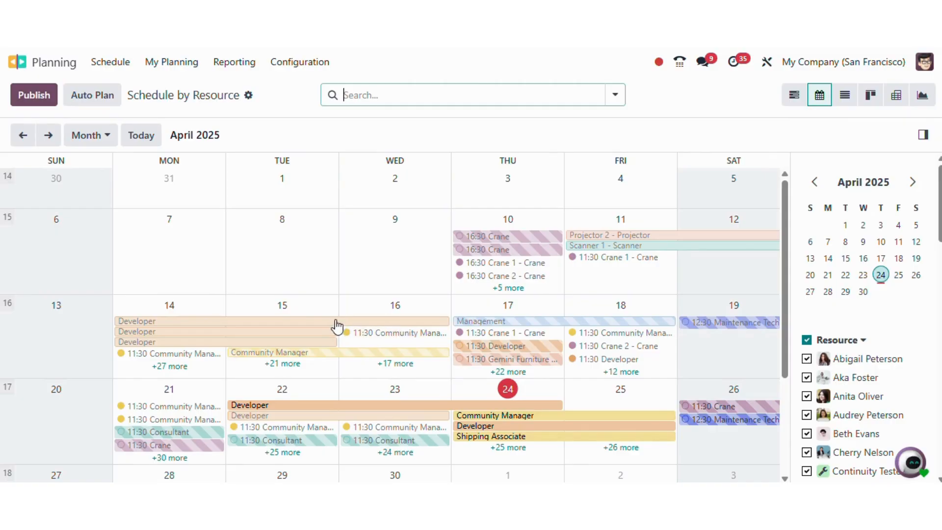
# - Drag the Developer shift to April 7–9, then review the Crane and Community Manager shift details
pyautogui.moveTo(336, 326); pyautogui.dragTo(331, 301)
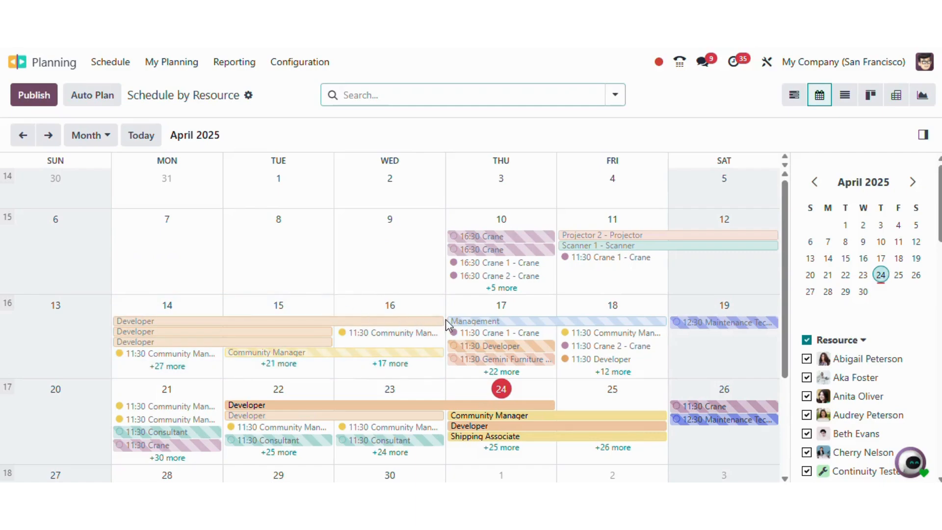
pyautogui.moveTo(419, 321); pyautogui.dragTo(333, 283)
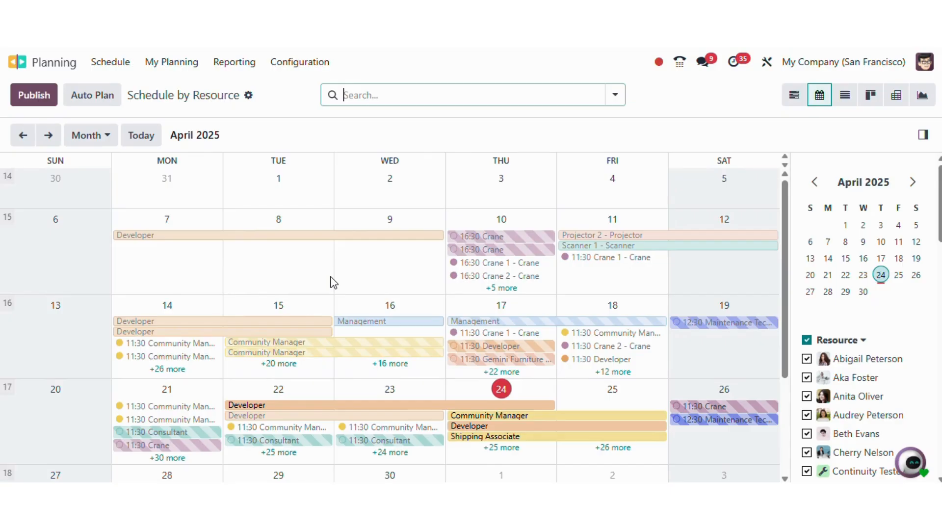
pyautogui.click(521, 243)
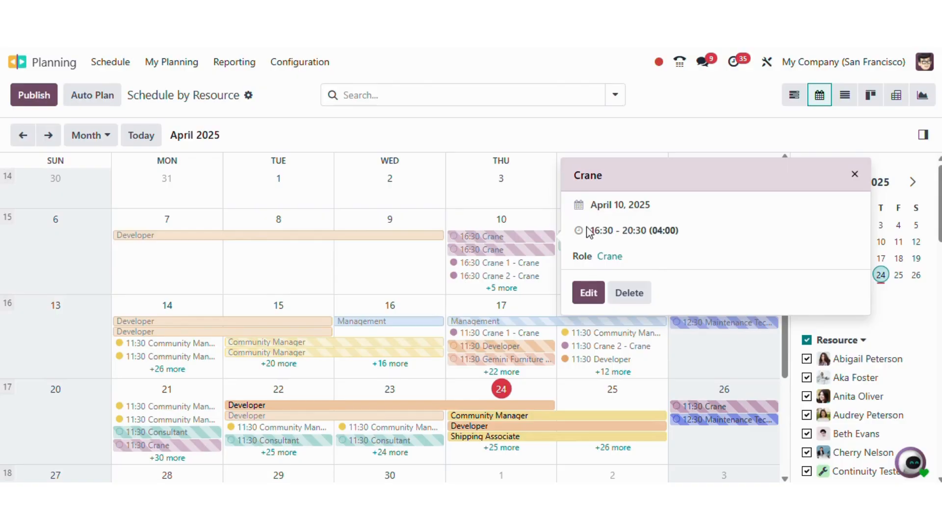
pyautogui.click(853, 176)
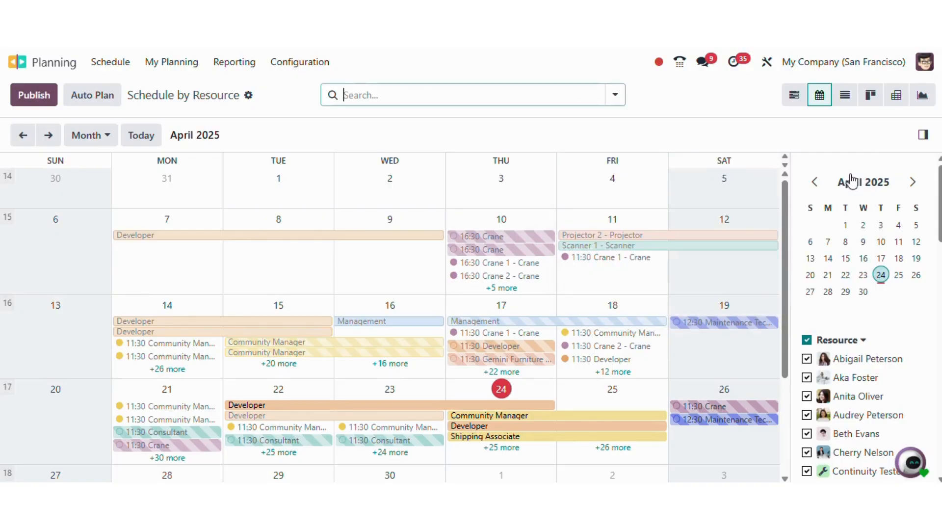
pyautogui.click(322, 350)
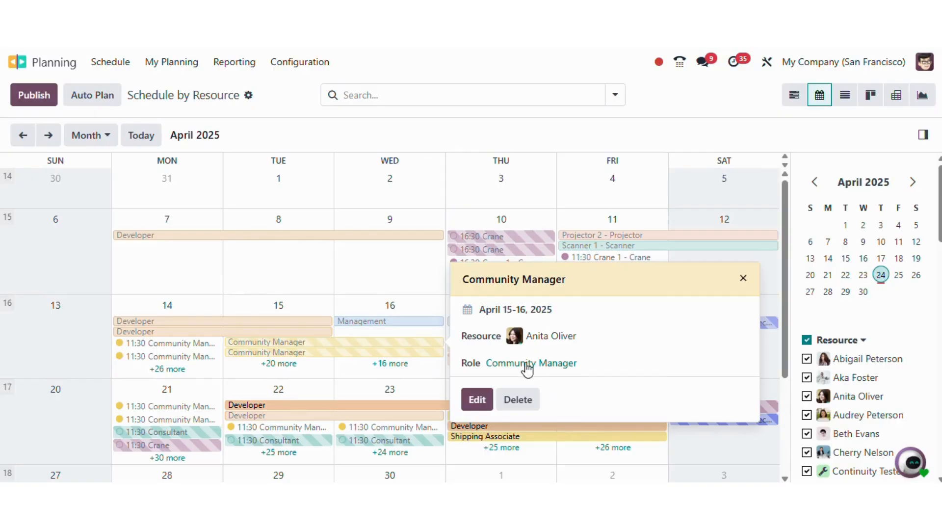
pyautogui.click(743, 279)
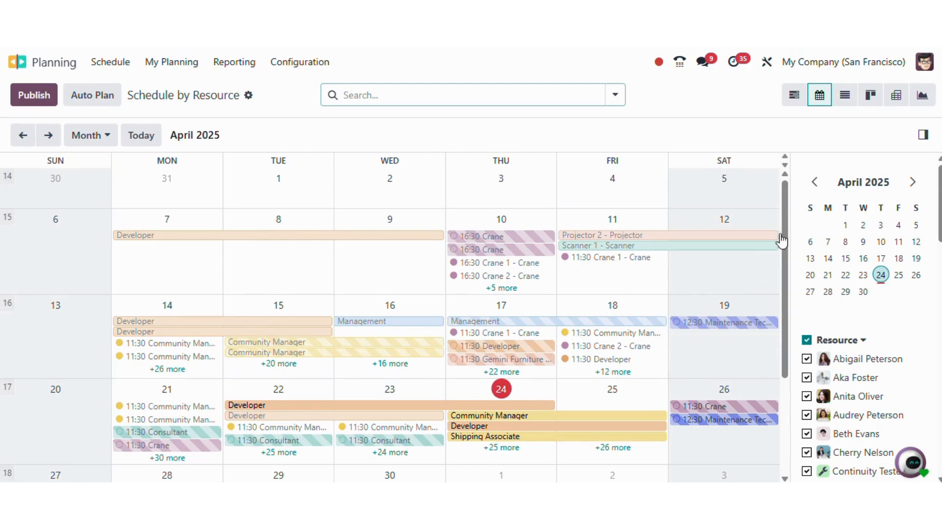
pyautogui.click(788, 104)
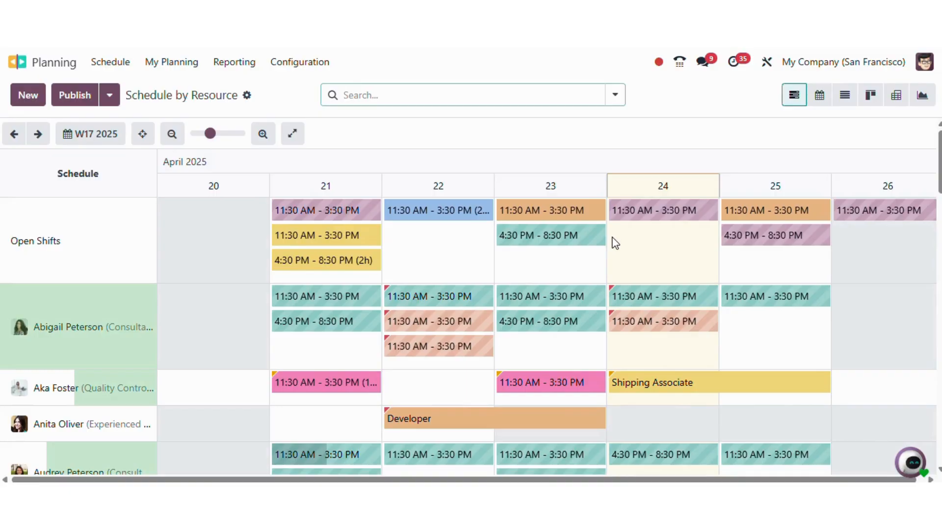
# - Drag the April 22 11:30–3:30 shift onto the other employee's row in the Gantt view
pyautogui.scroll(-3, 495, 306)
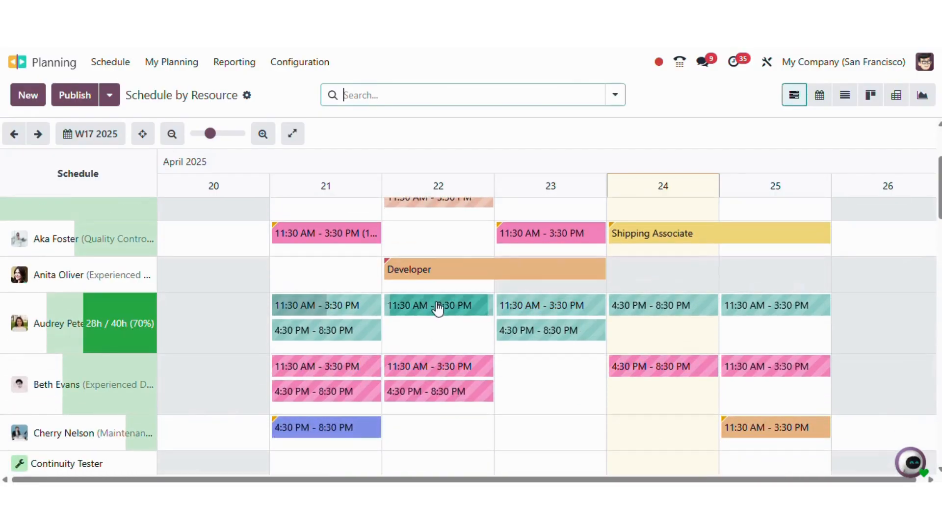
pyautogui.moveTo(437, 308); pyautogui.dragTo(434, 277)
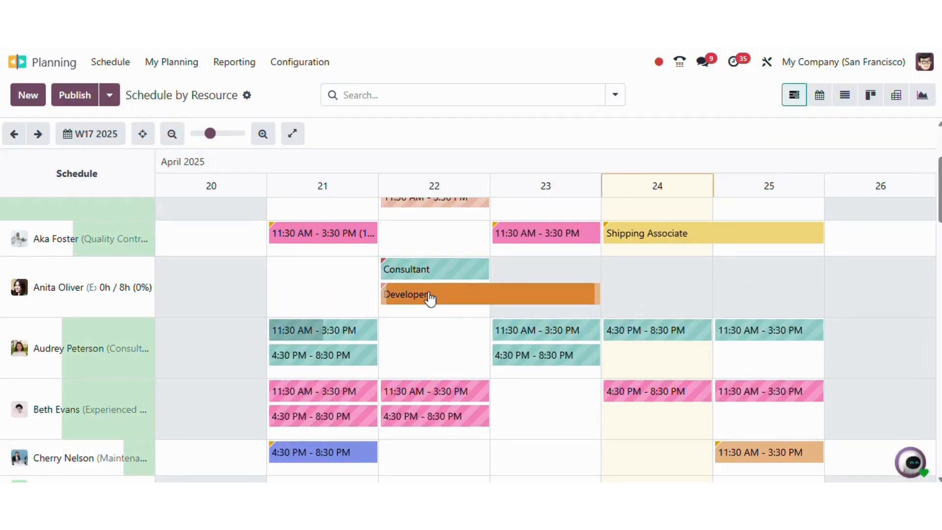
pyautogui.scroll(3, 371, 192)
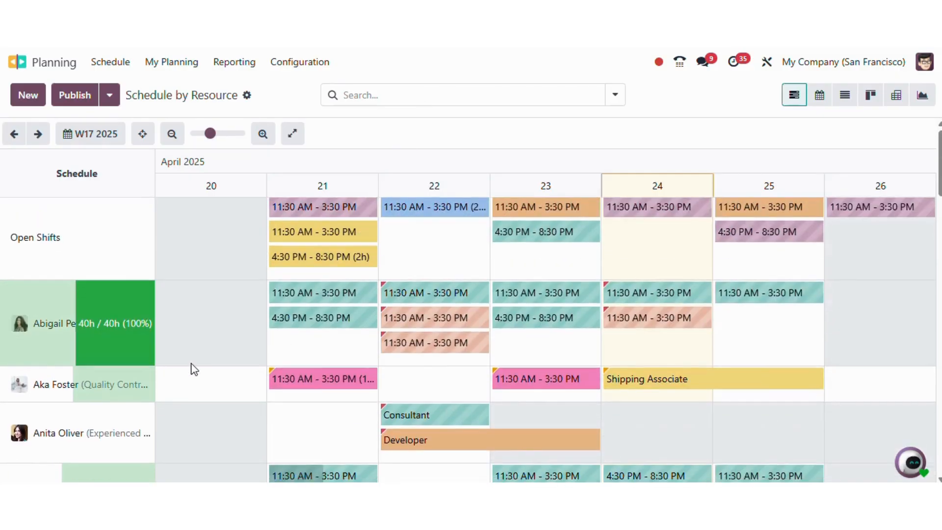
pyautogui.scroll(-10, 192, 368)
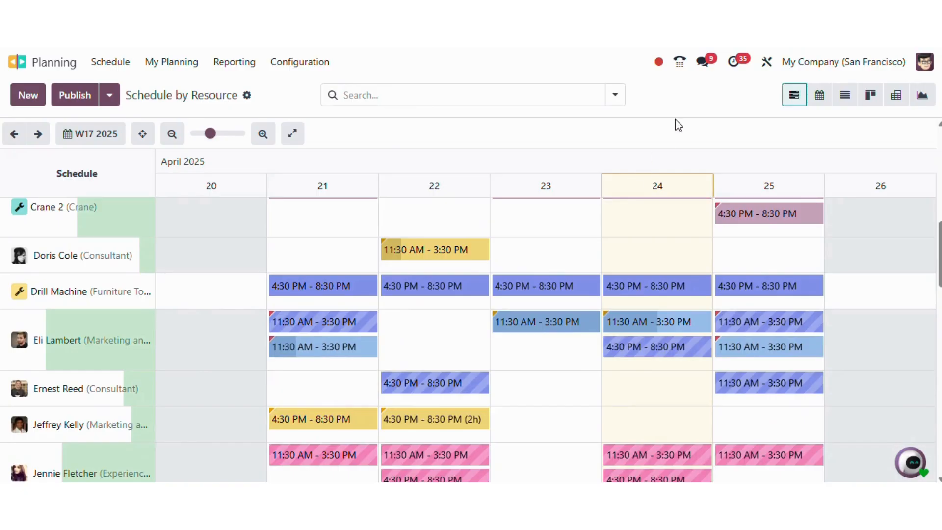
pyautogui.click(616, 98)
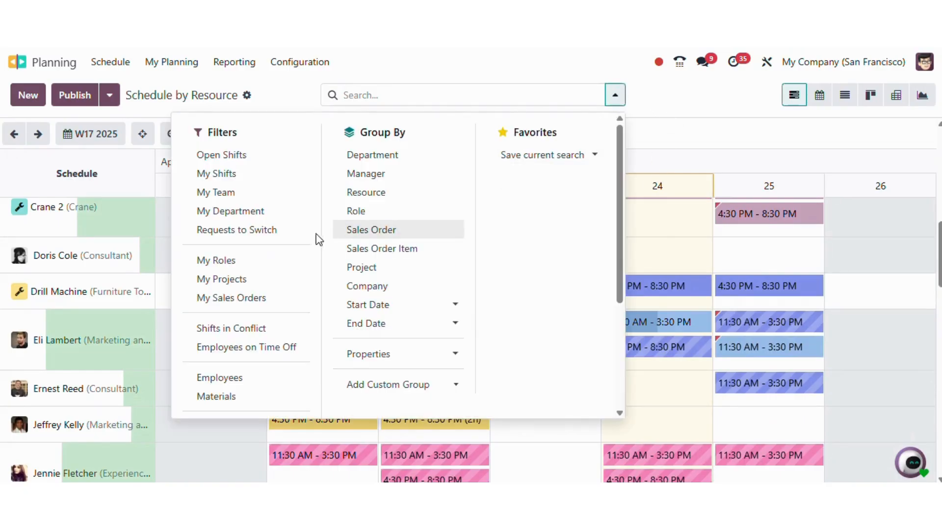
pyautogui.click(393, 276)
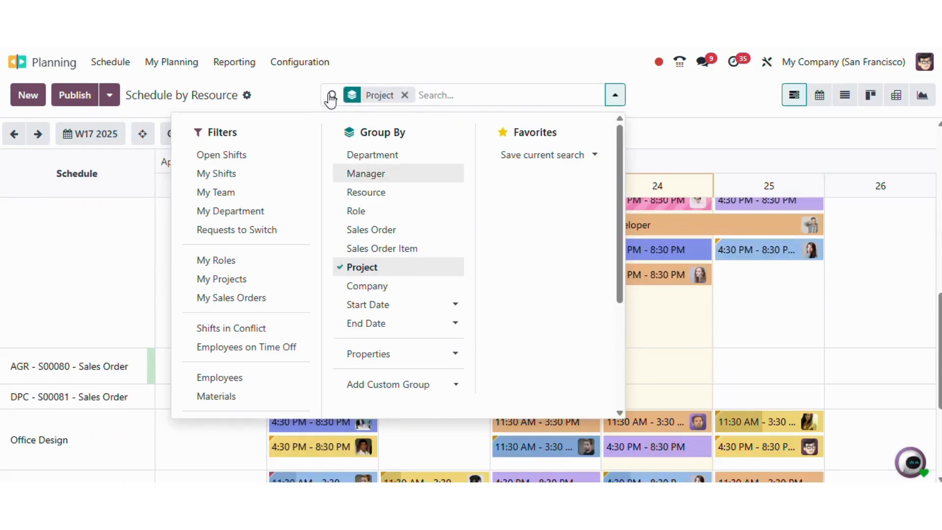
pyautogui.click(295, 96)
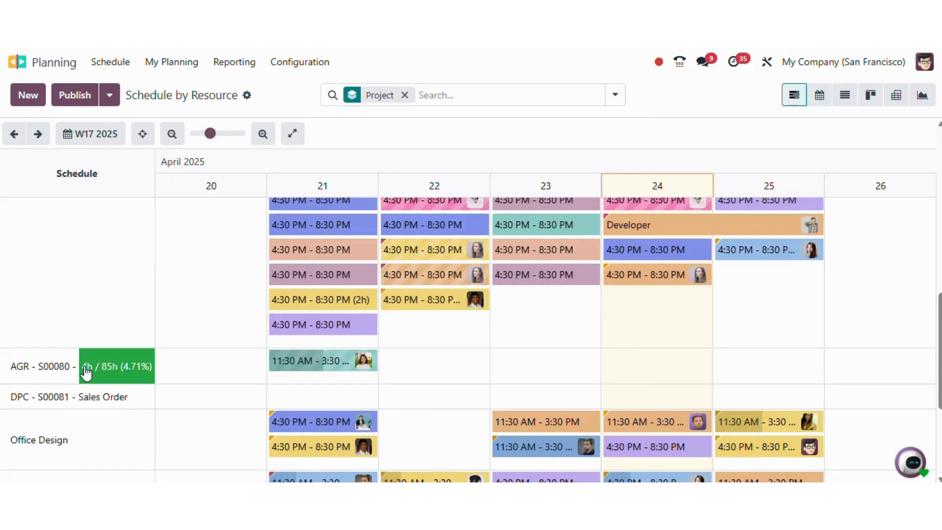
pyautogui.scroll(-2, 84, 370)
pyautogui.scroll(5, 84, 372)
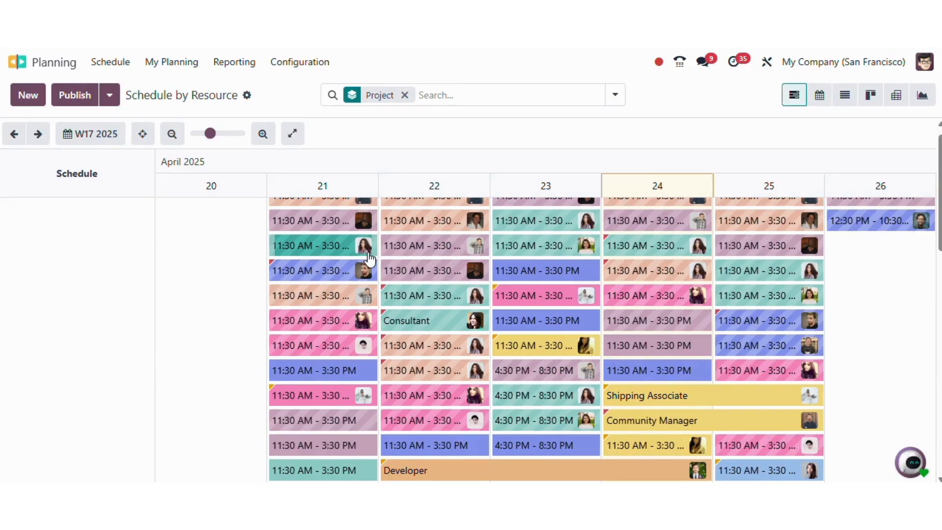
pyautogui.click(411, 270)
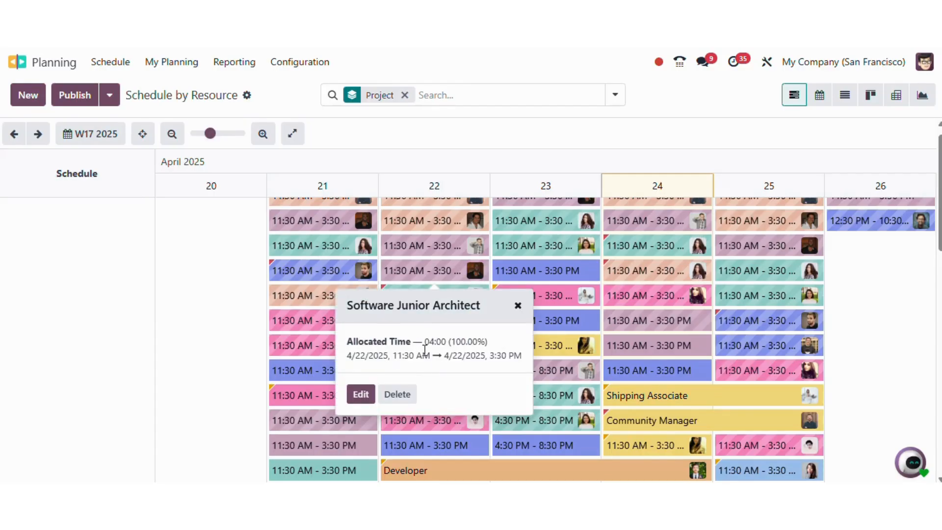
pyautogui.click(530, 247)
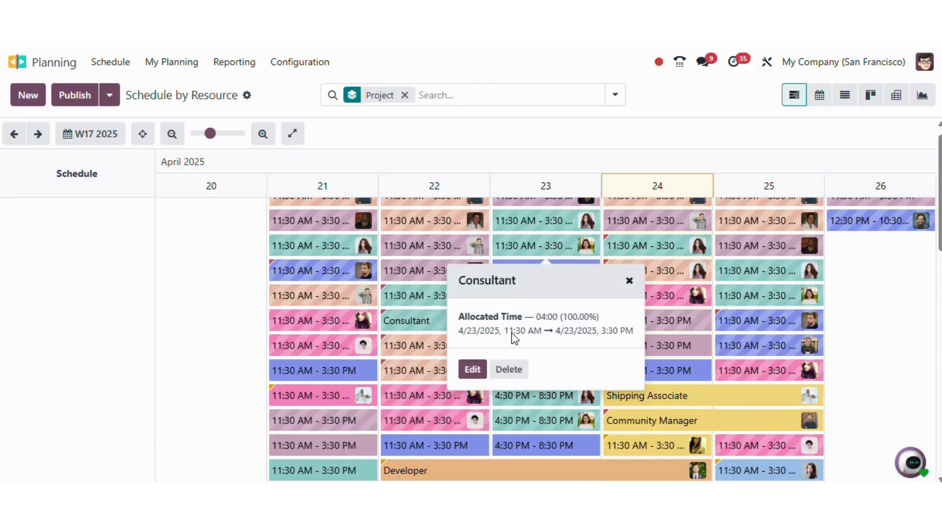
pyautogui.click(95, 337)
pyautogui.scroll(1, 301, 327)
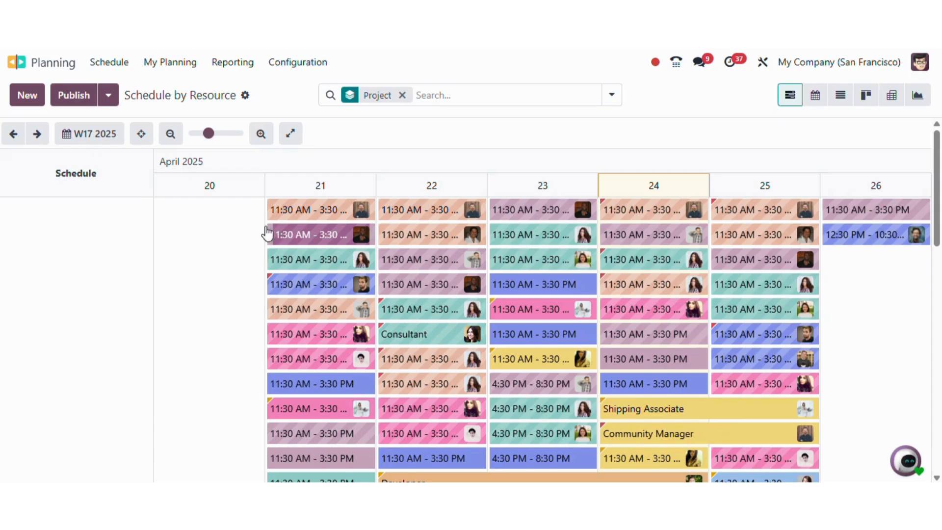
pyautogui.click(57, 72)
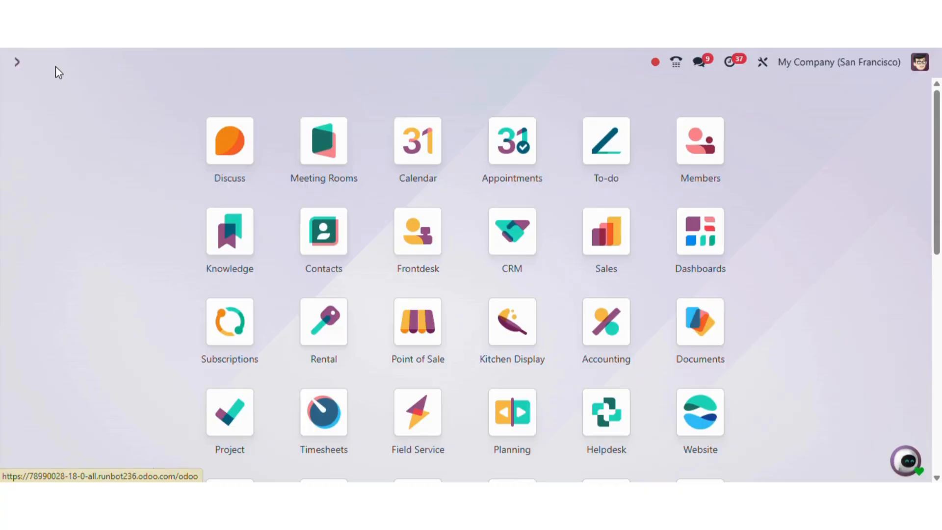
# - Open Tasks Analysis from the Project app's Reporting menu
pyautogui.click(240, 397)
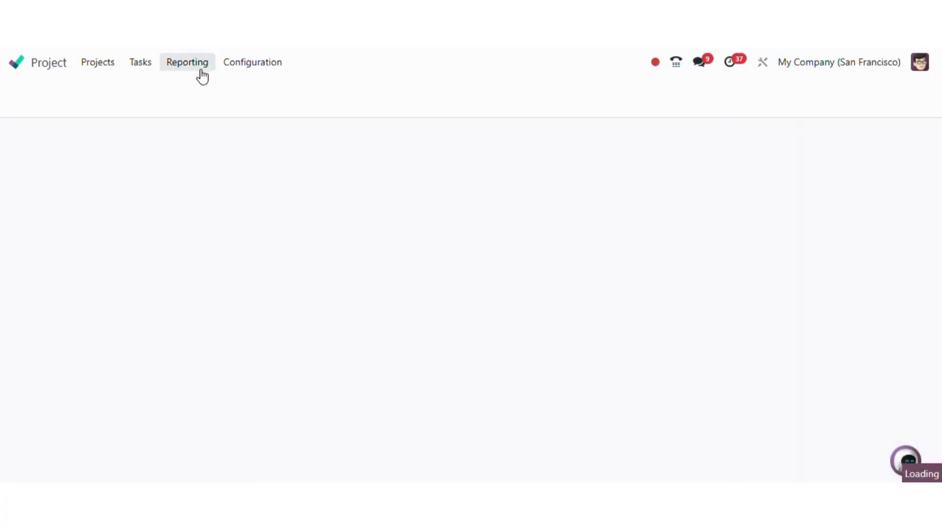
pyautogui.click(194, 68)
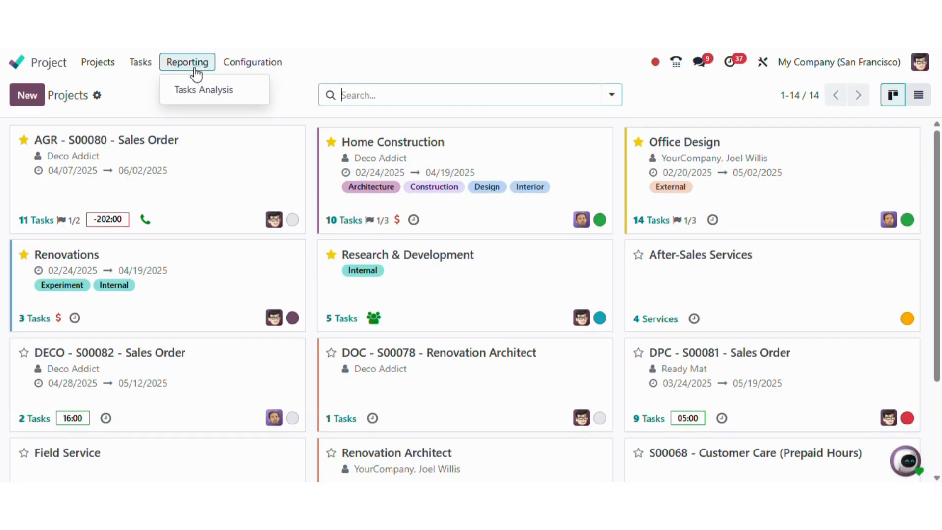
pyautogui.click(205, 97)
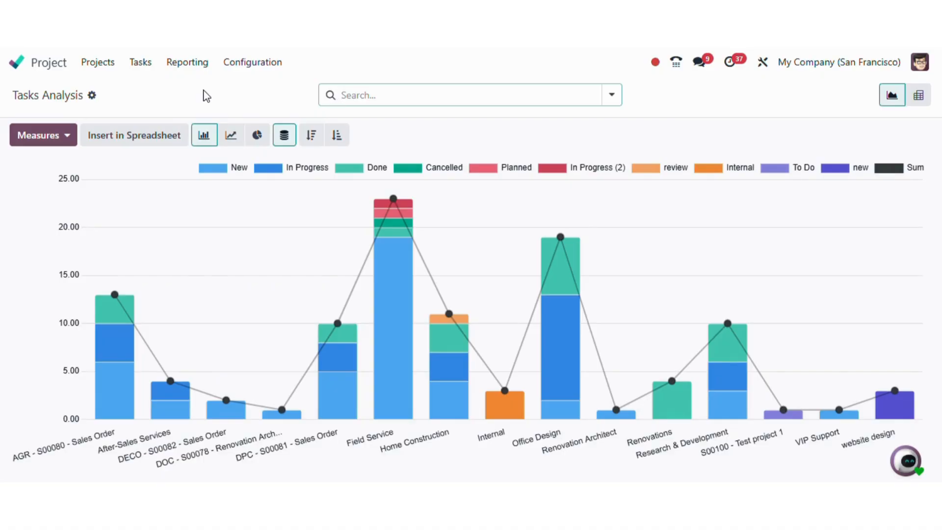
pyautogui.moveTo(391, 242)
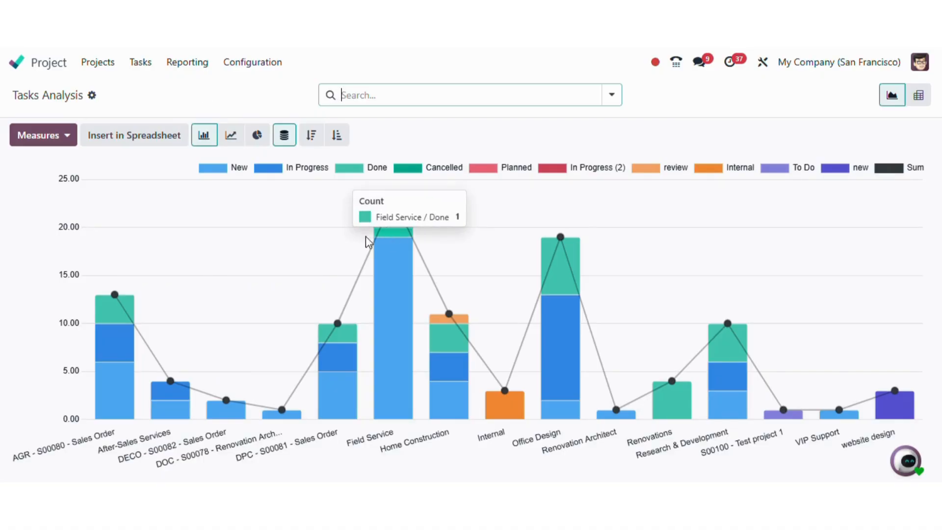
pyautogui.click(215, 169)
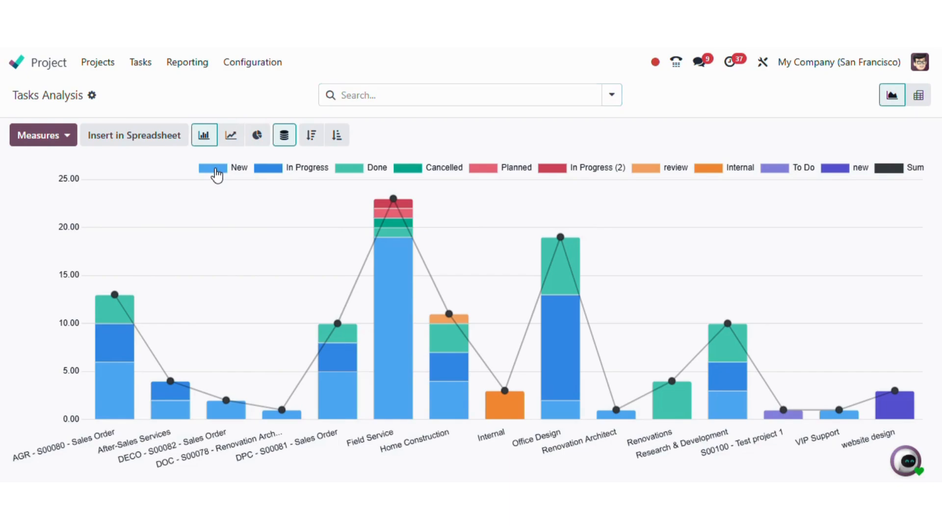
pyautogui.click(271, 170)
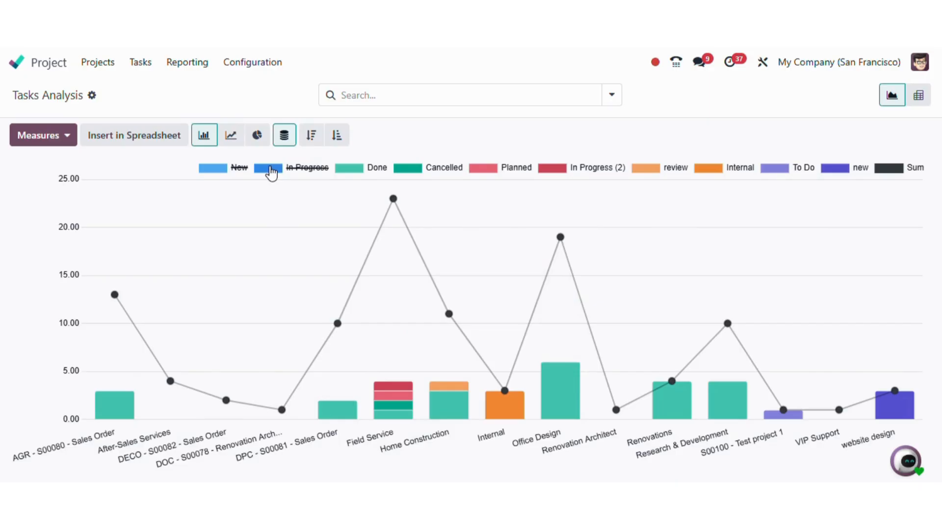
pyautogui.click(271, 170)
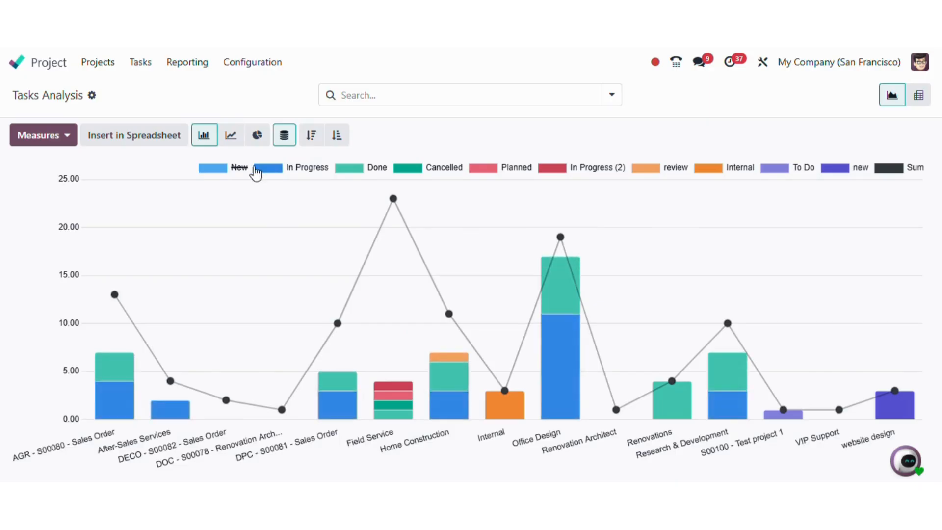
pyautogui.click(216, 169)
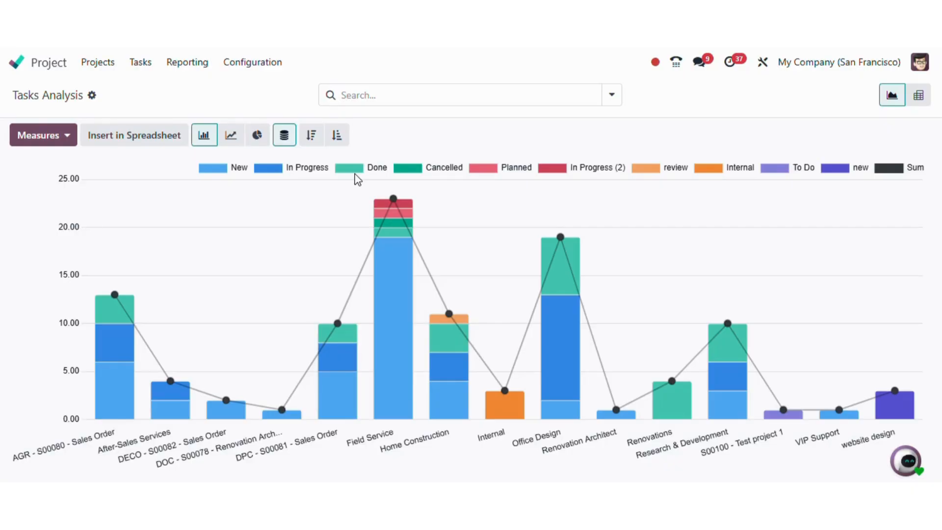
pyautogui.click(609, 93)
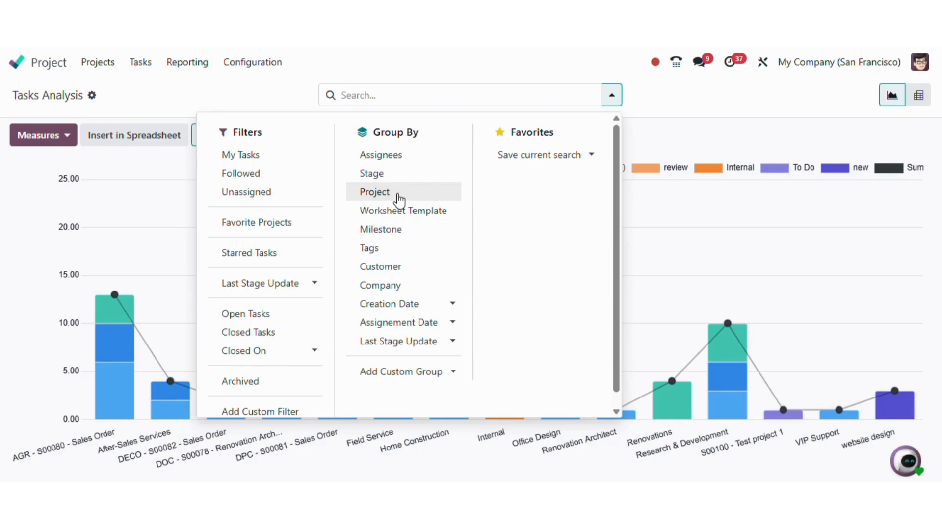
pyautogui.click(667, 106)
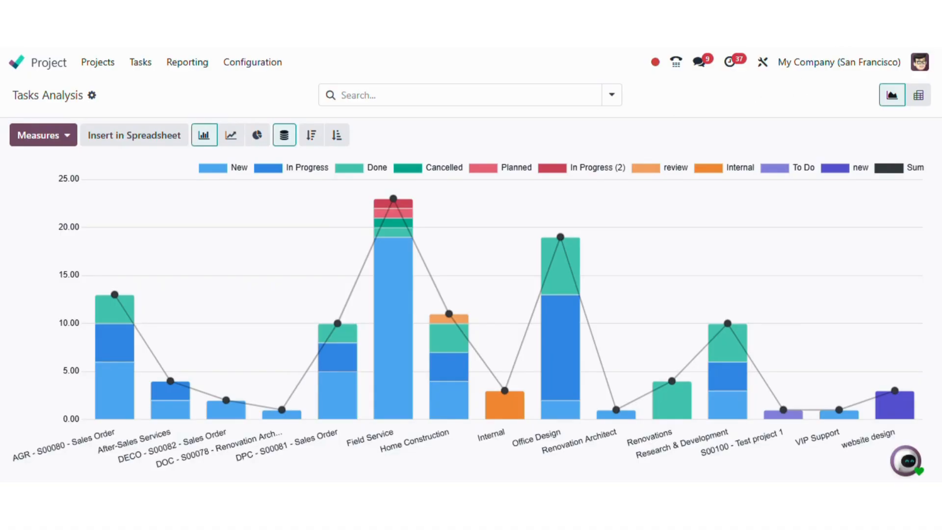
pyautogui.click(921, 107)
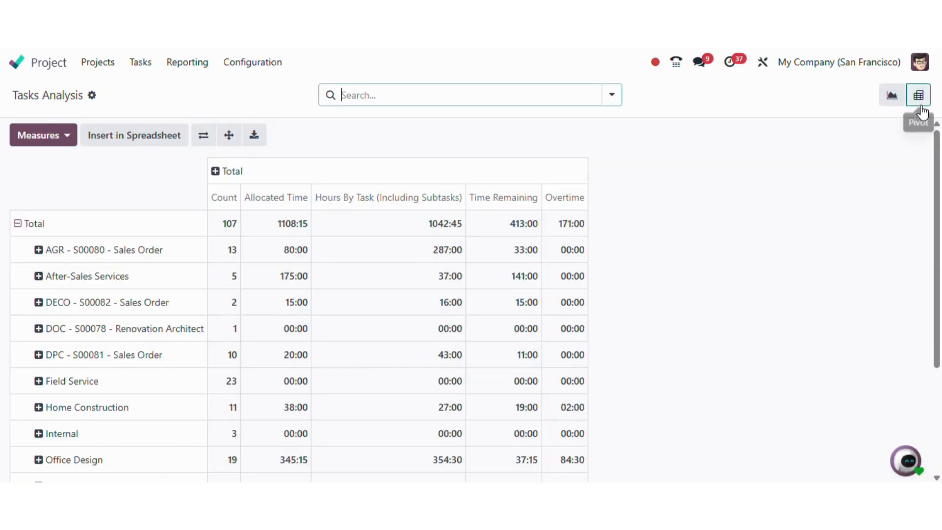
# - Add Days to Deadline as a measure in the Tasks Analysis pivot table
pyautogui.scroll(-1, 285, 302)
pyautogui.scroll(1, 285, 303)
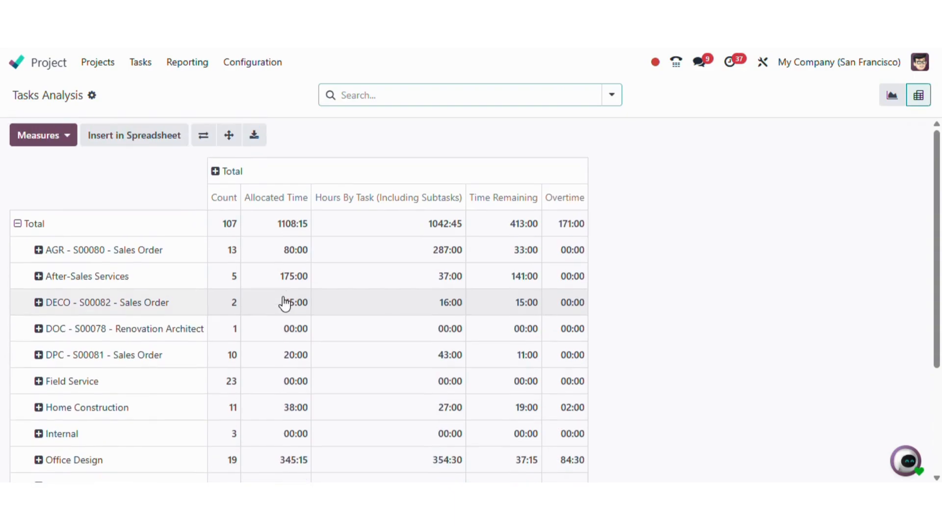
pyautogui.click(37, 142)
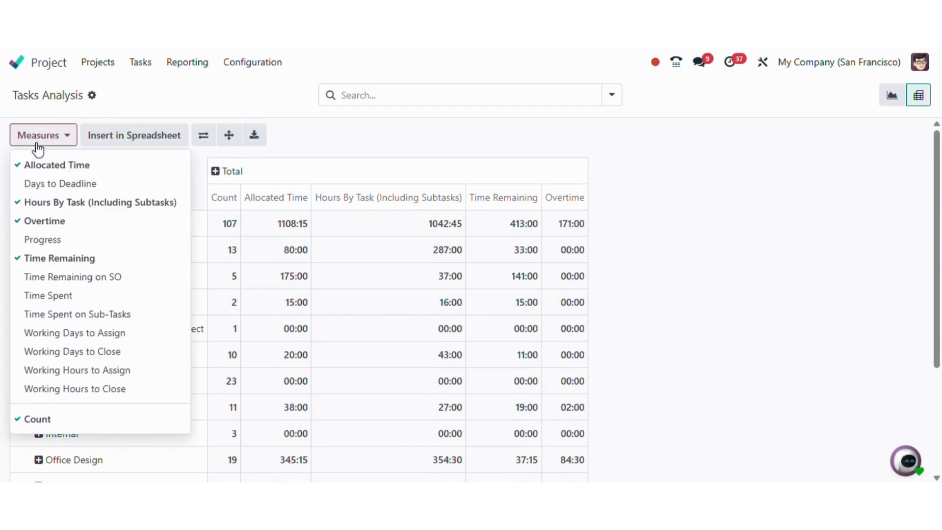
pyautogui.click(87, 189)
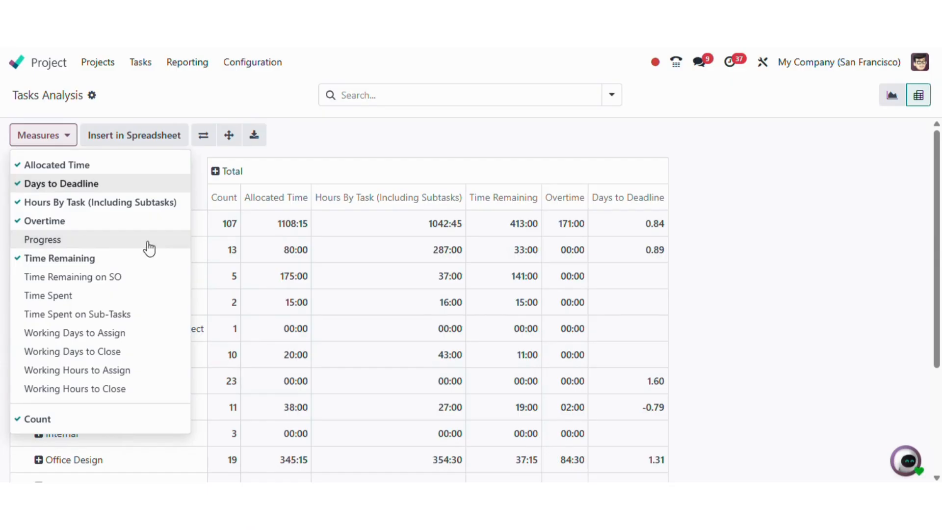
pyautogui.click(721, 288)
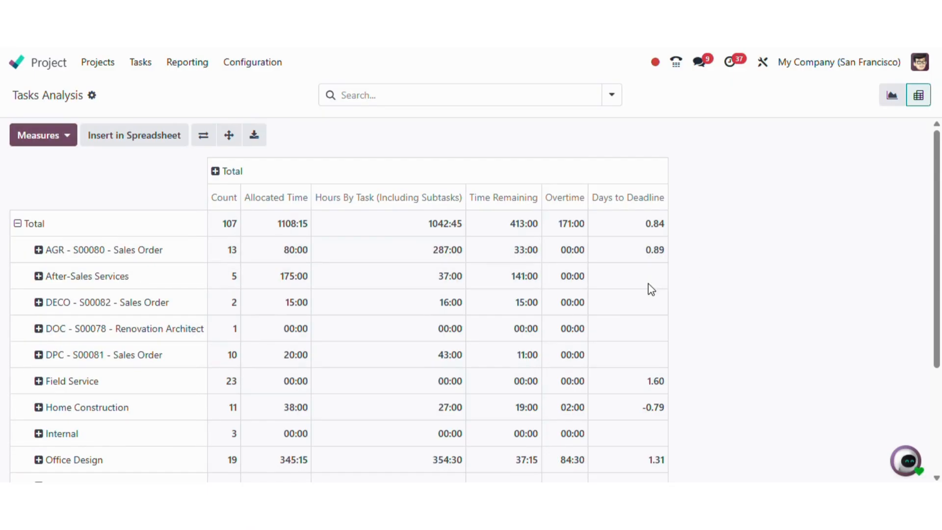
# - Break down the AGR - S00080 and After-Sales Services pivot rows by assignee
pyautogui.click(87, 249)
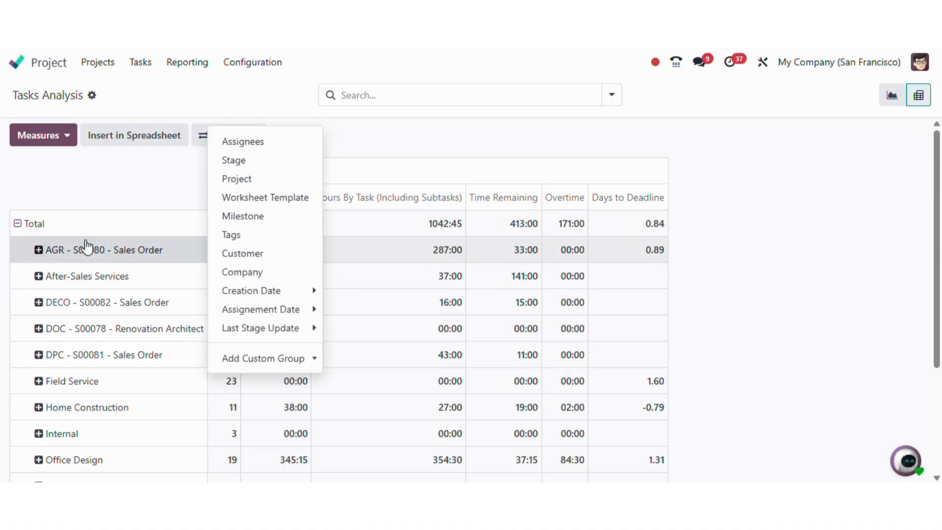
pyautogui.click(273, 143)
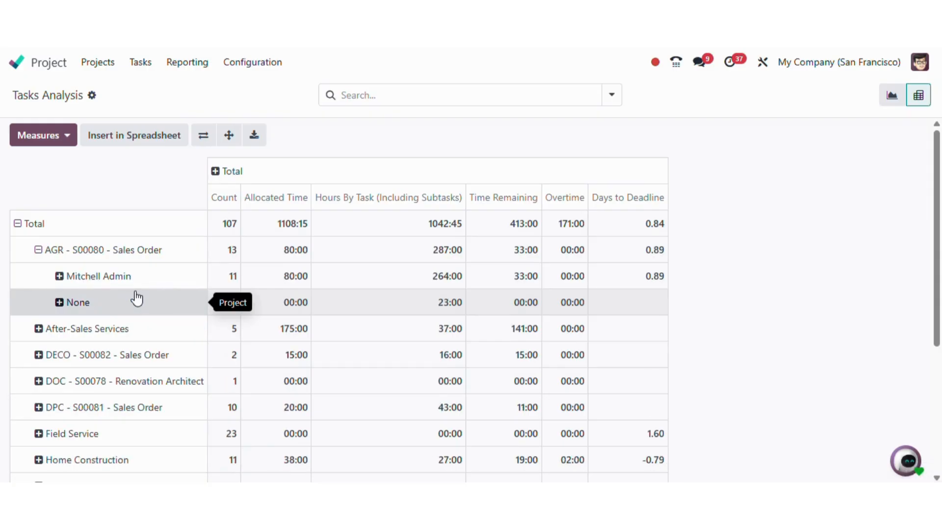
pyautogui.click(31, 333)
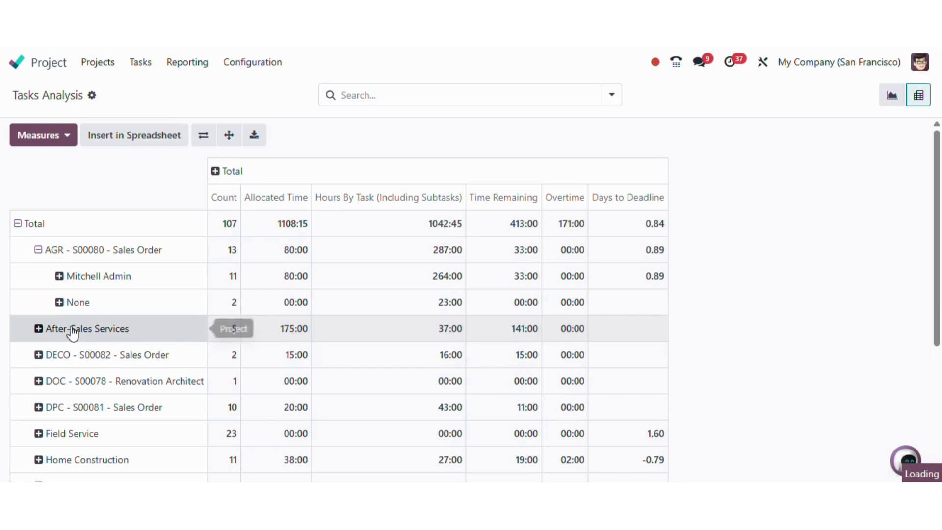
pyautogui.click(44, 330)
pyautogui.click(46, 331)
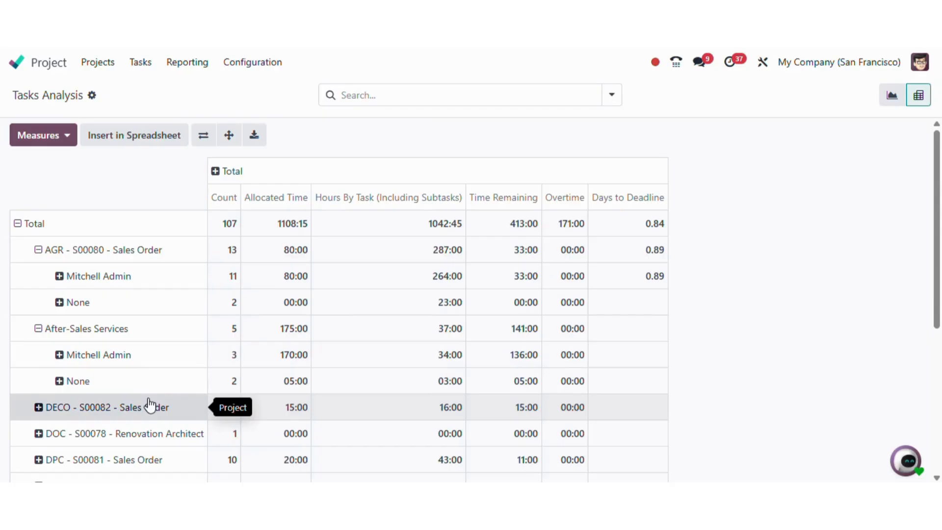
# - Split the pivot's Total columns by project, such as AGR - S00080 and After-Sales Services
pyautogui.click(217, 181)
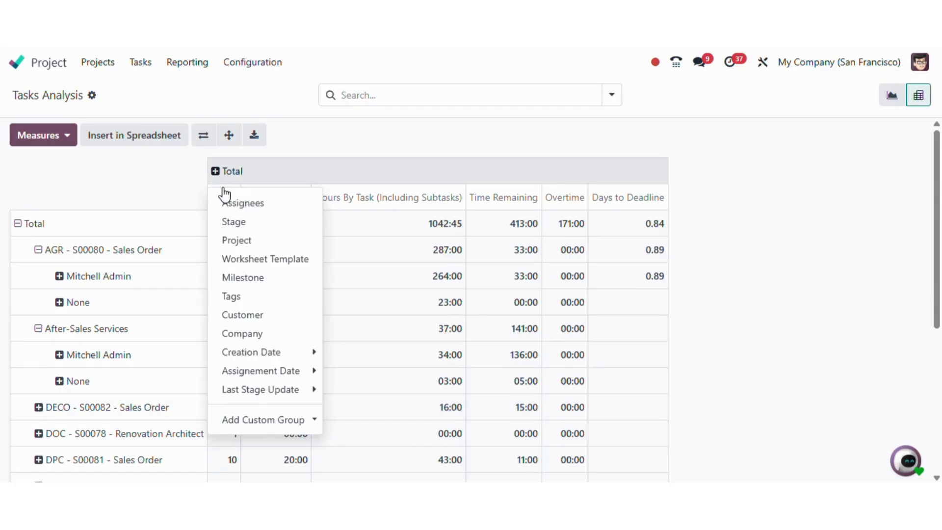
pyautogui.click(246, 241)
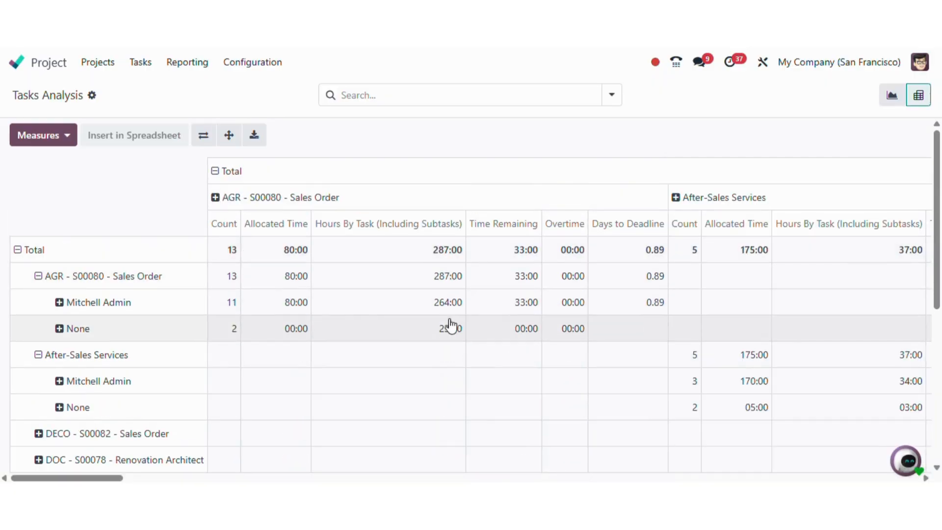
pyautogui.hscroll(8, 451, 325)
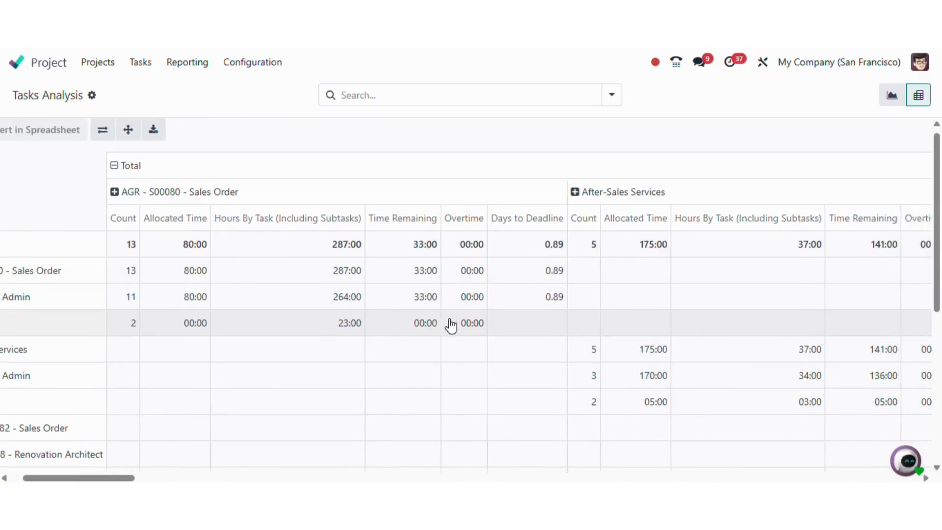
pyautogui.scroll(-1, 450, 326)
pyautogui.hscroll(6, 451, 326)
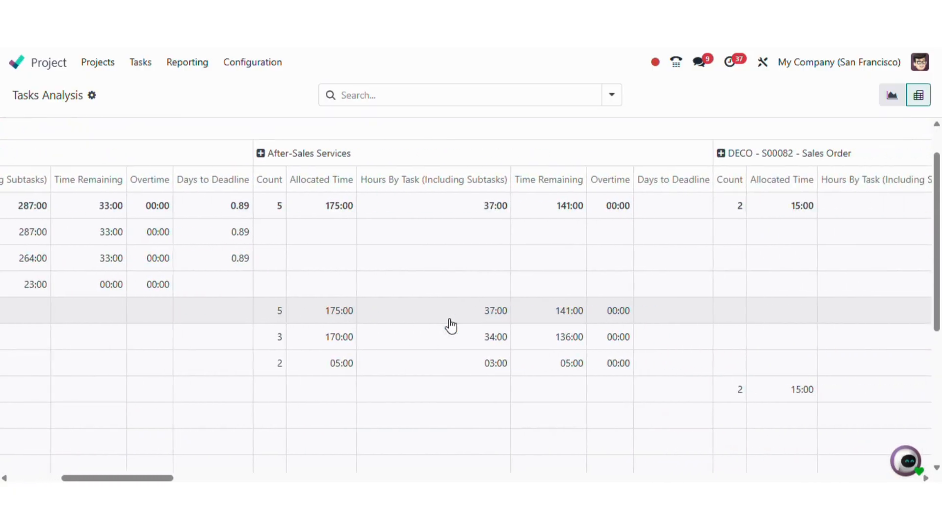
pyautogui.hscroll(-15, 449, 320)
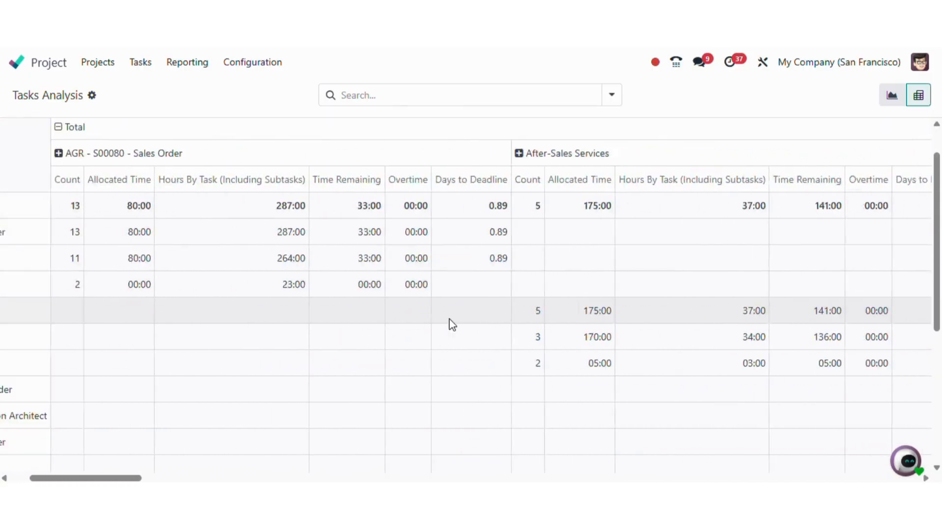